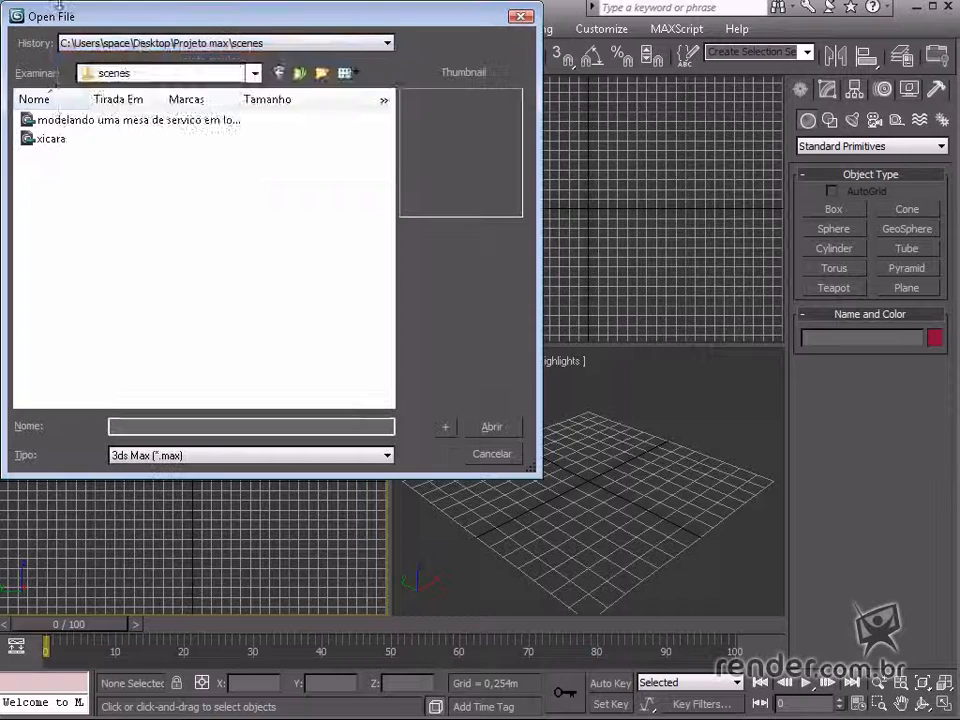
Open exemploanim from the Curso Introdução ao 3dsMax 2010 folder and hide the grid in the Left viewport.
click(142, 44)
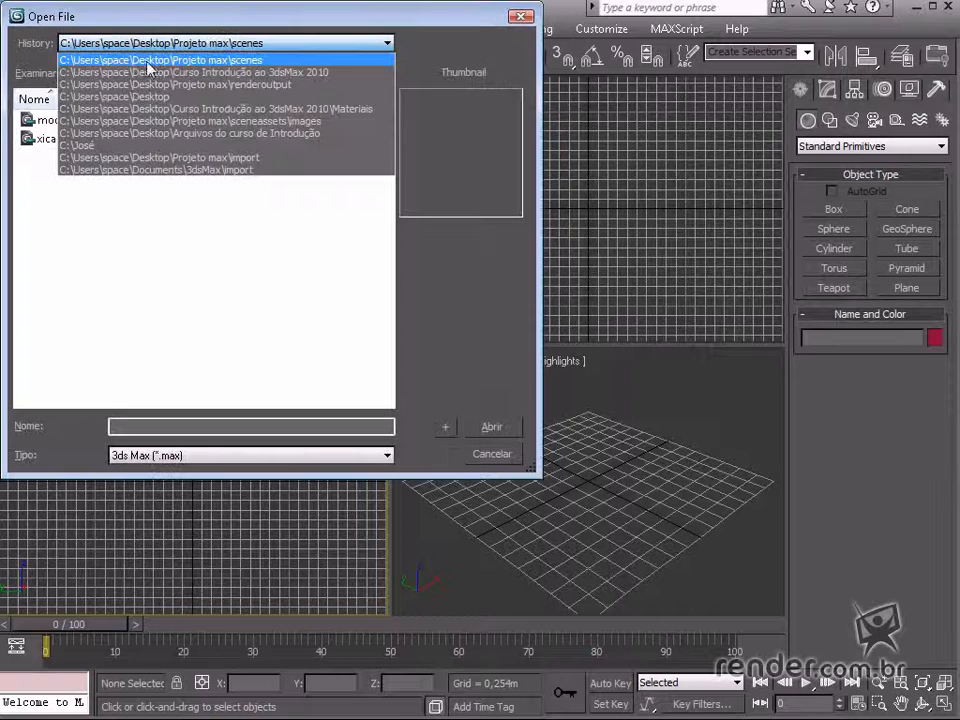
click(231, 74)
click(82, 198)
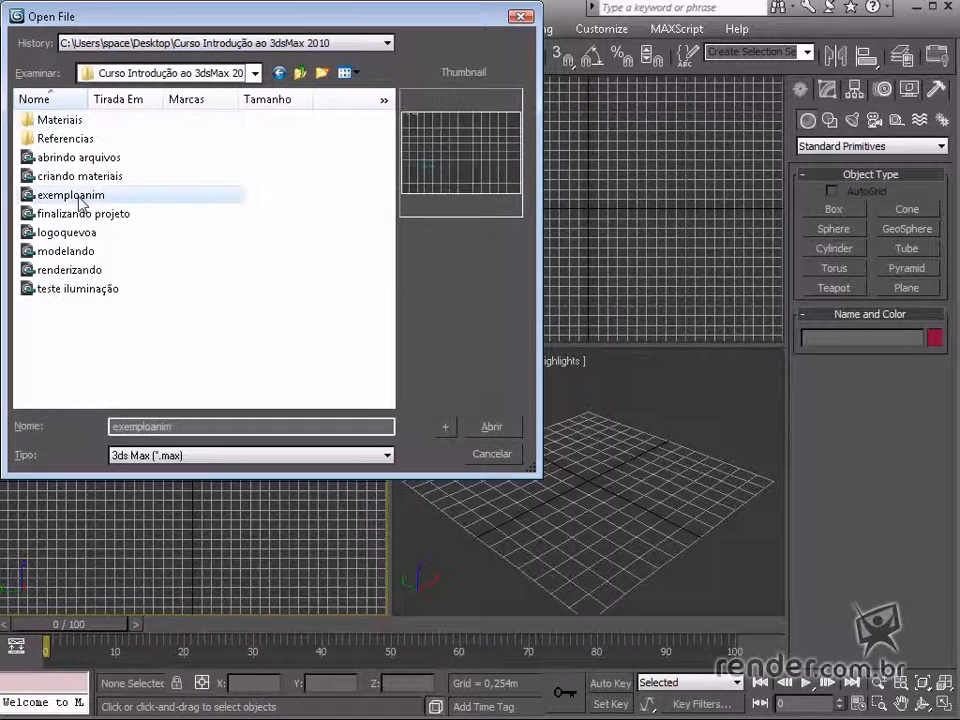
double_click(82, 198)
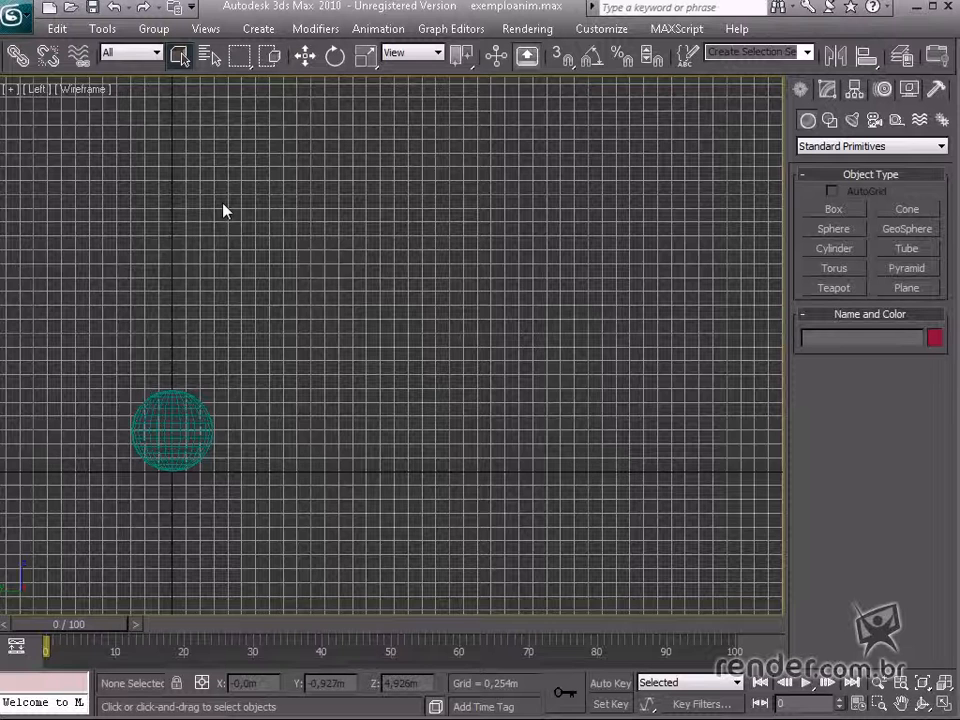
key(g)
middle_drag(268, 321, 203, 397)
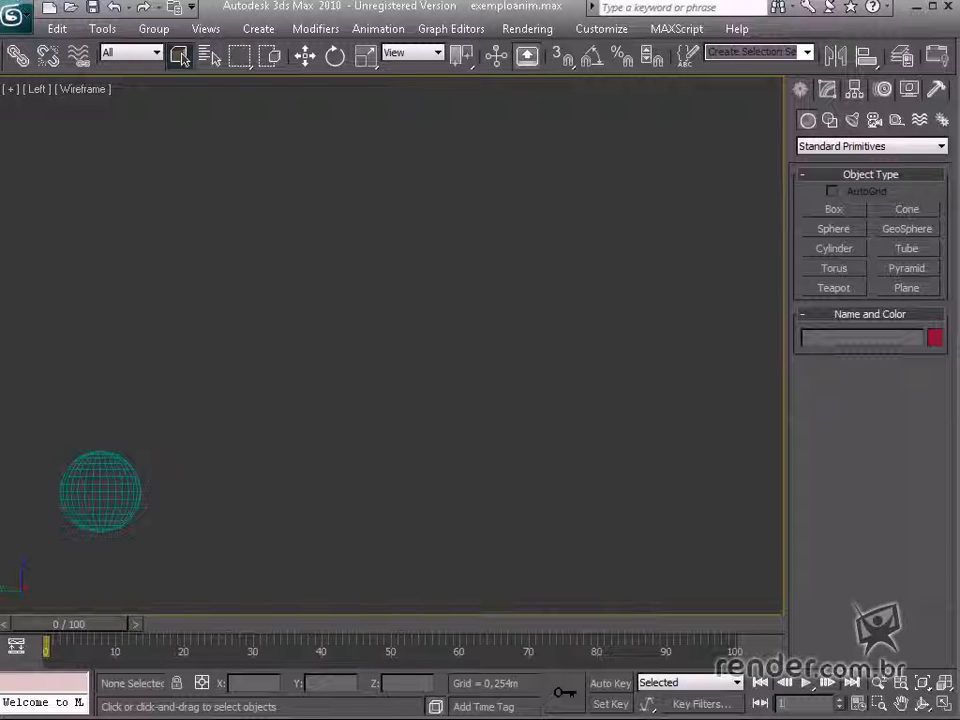
View the bouncing sphere at frames 15, 25 and 30.
key(Return)
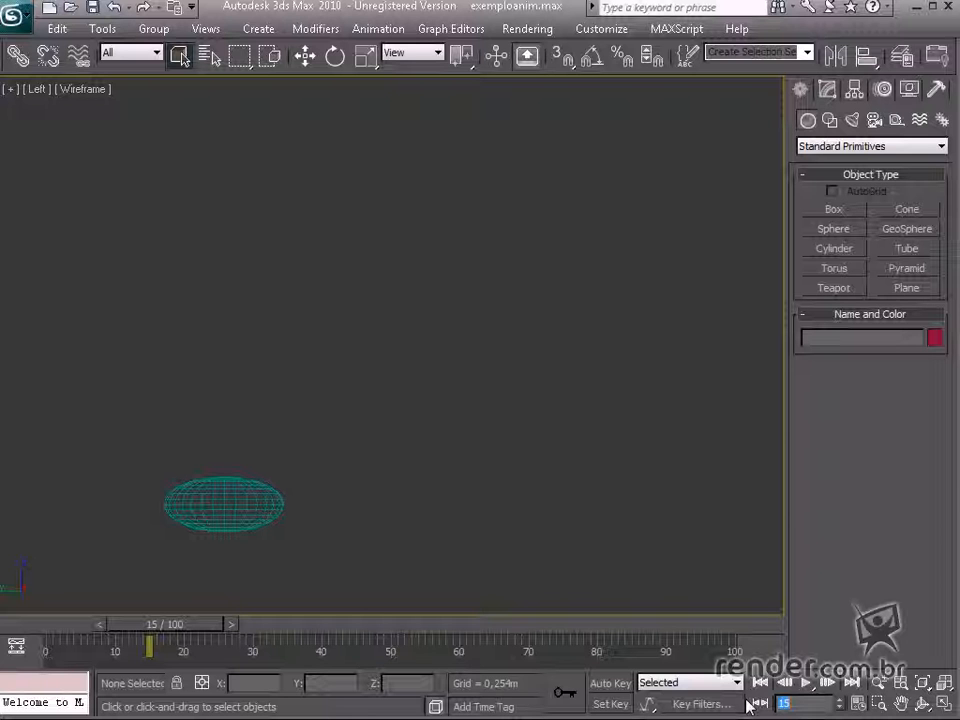
text(25)
key(Return)
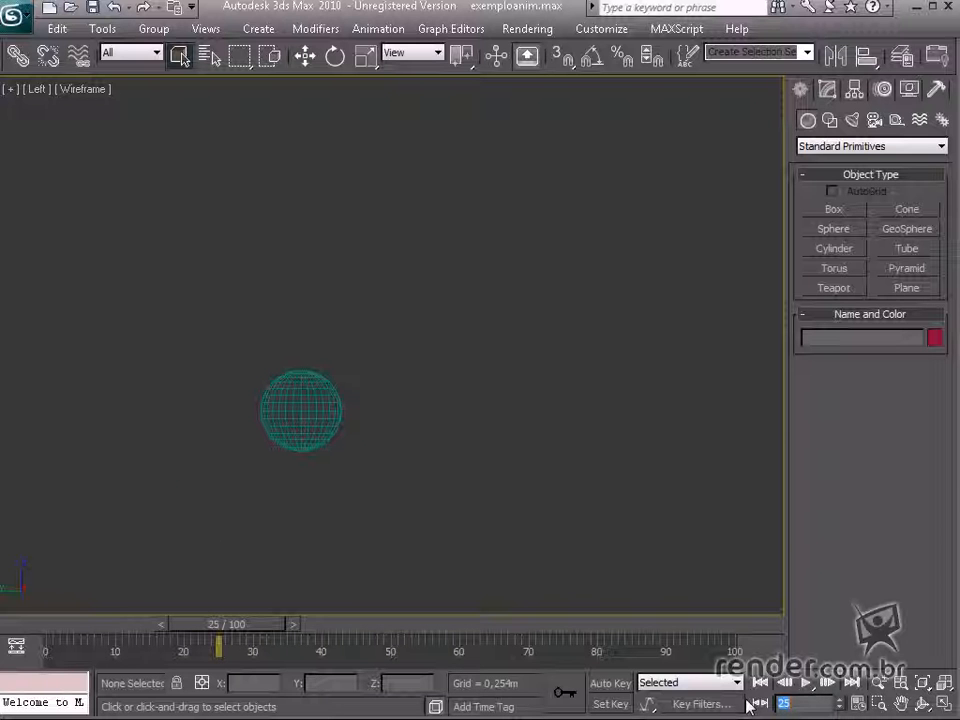
text(30)
key(Return)
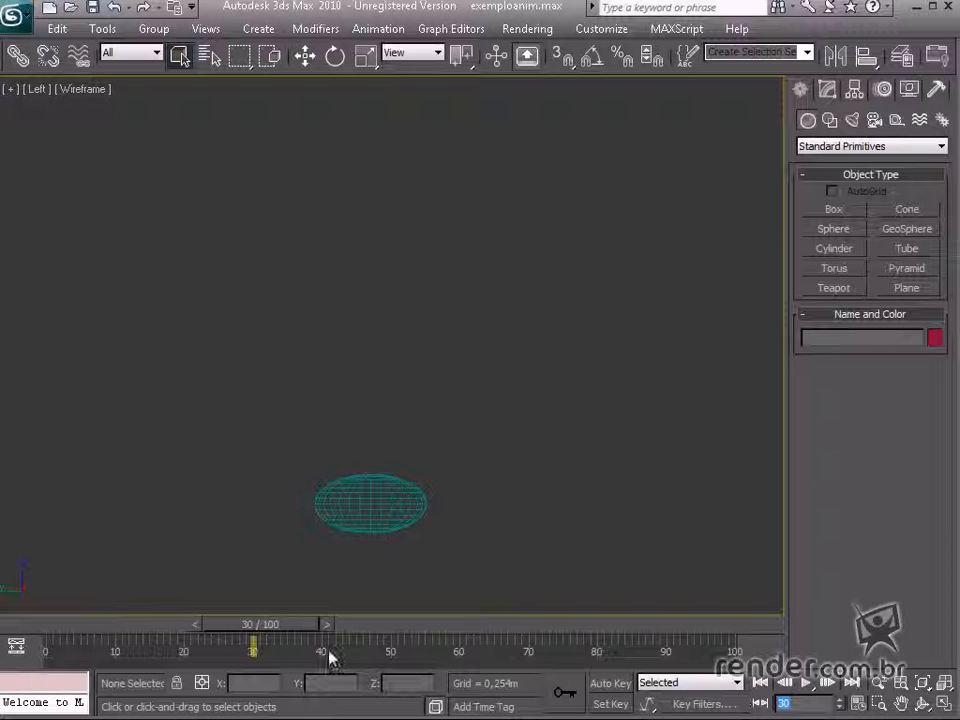
Scrub through the sphere's bounce and return to frame 0.
drag(303, 632, 209, 632)
middle_drag(216, 549, 341, 477)
scroll(339, 516, up, 2)
drag(161, 623, 51, 621)
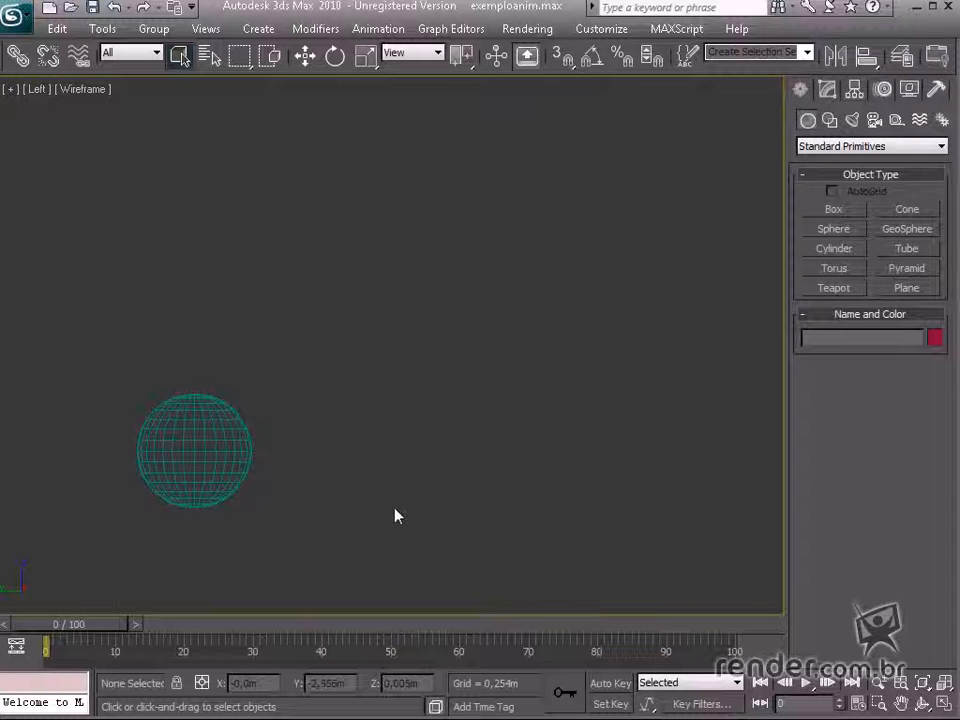
middle_drag(396, 514, 296, 516)
drag(120, 625, 95, 626)
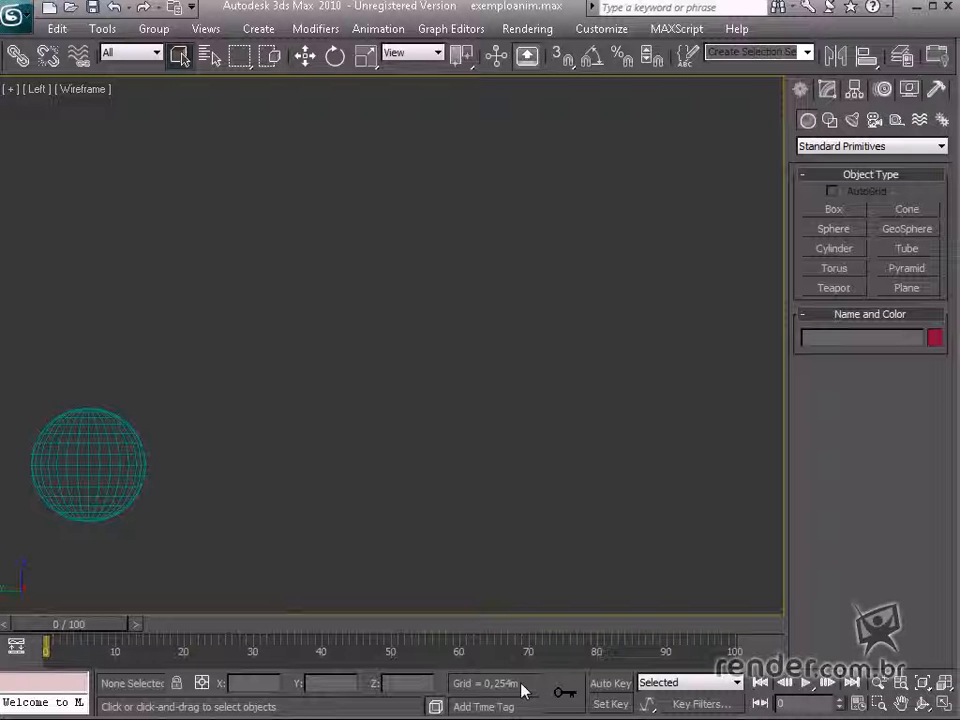
drag(94, 626, 75, 630)
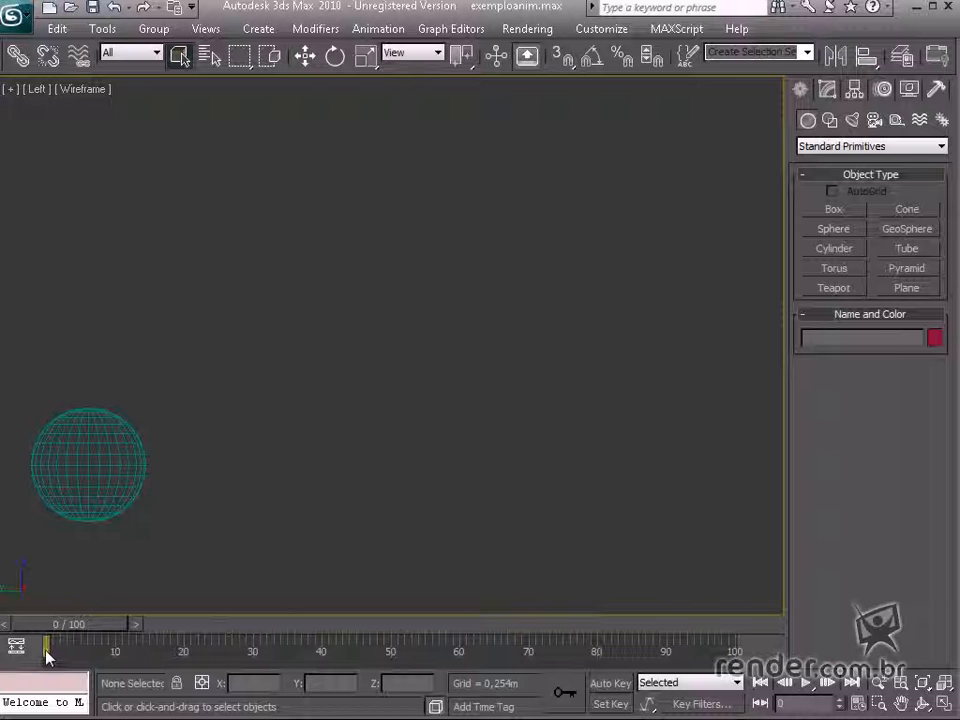
Try the SMPTE, FRAME:TICKS and MM:SS:TICKS time displays in Time Configuration and return the display to Frames.
click(857, 705)
drag(424, 160, 564, 192)
click(668, 243)
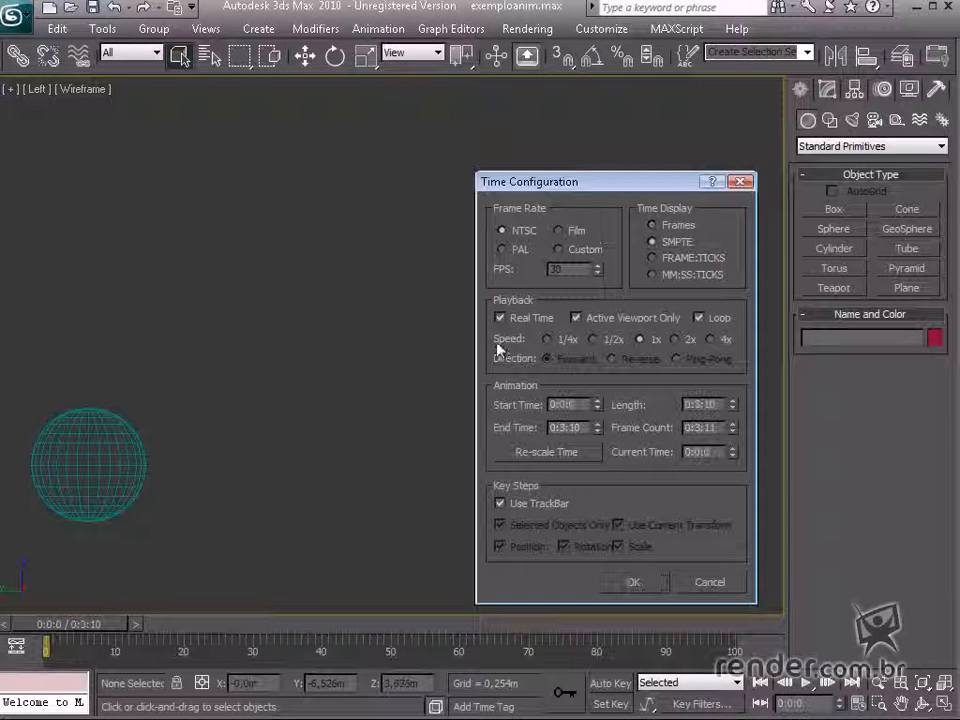
click(665, 260)
click(679, 283)
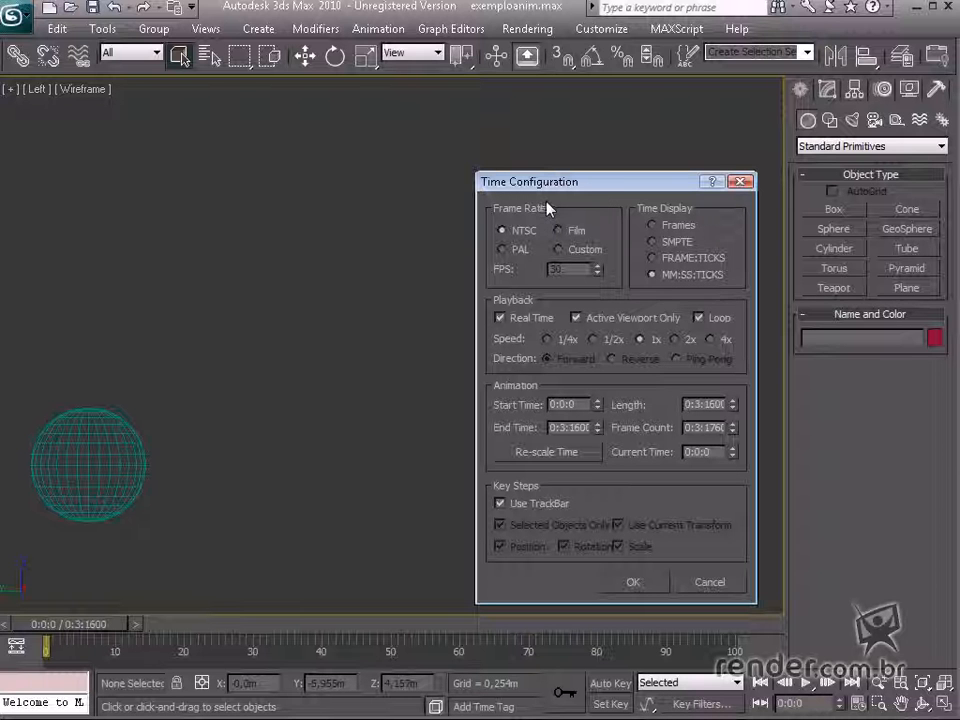
click(664, 229)
click(631, 581)
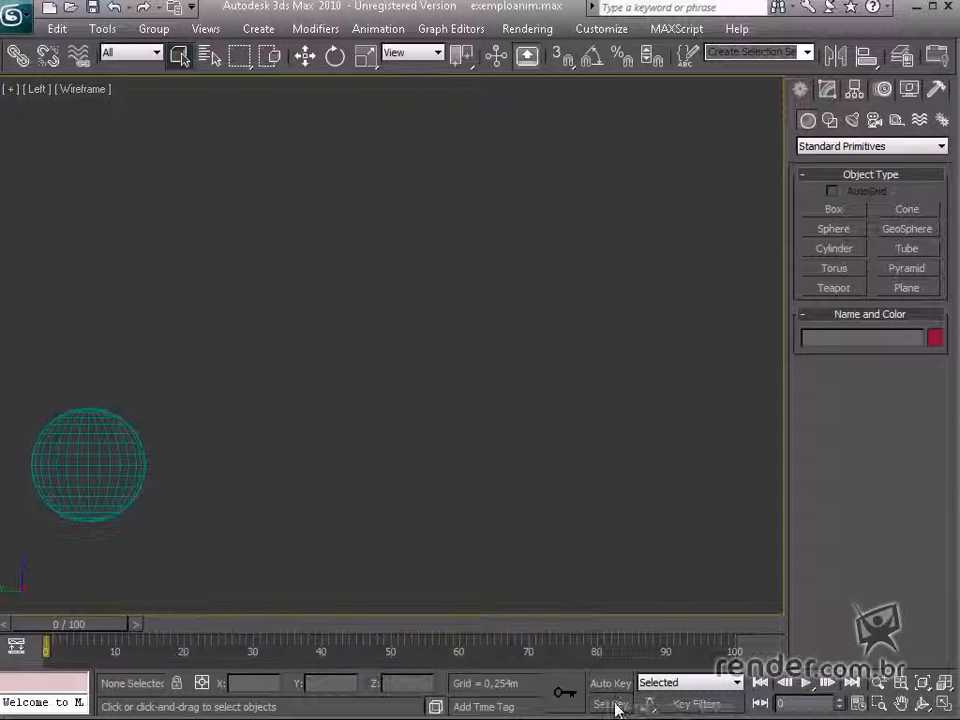
Turn on Auto Key and keyframe the sphere raised to about Z 2.23 m at frame 58 and lowered to about Z 0.82 m at frame 65.
drag(112, 635, 444, 636)
middle_drag(587, 497, 304, 497)
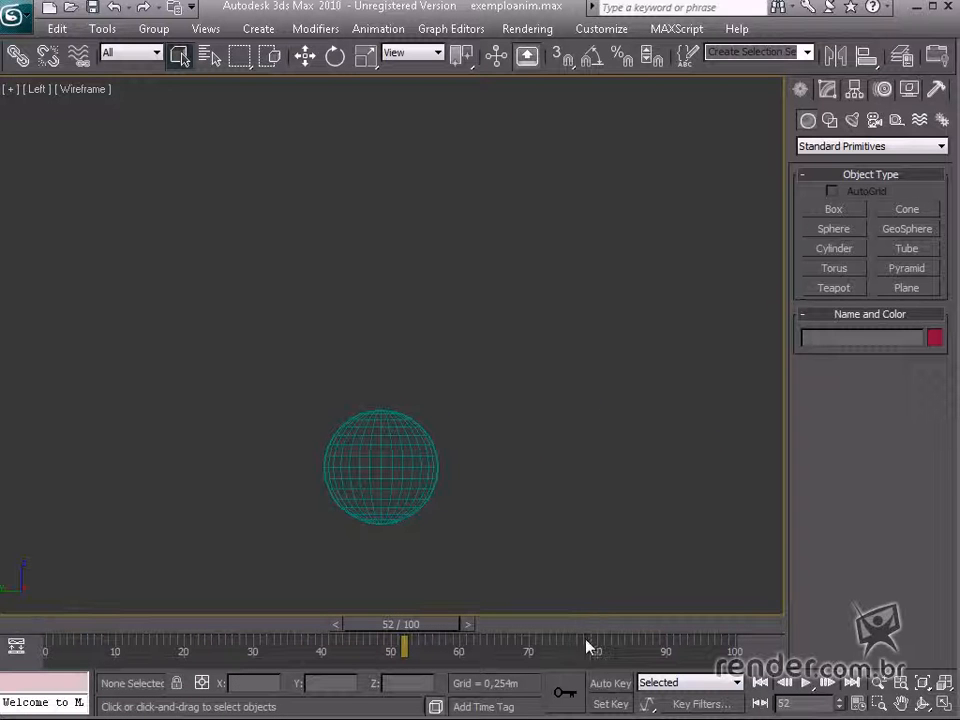
click(612, 684)
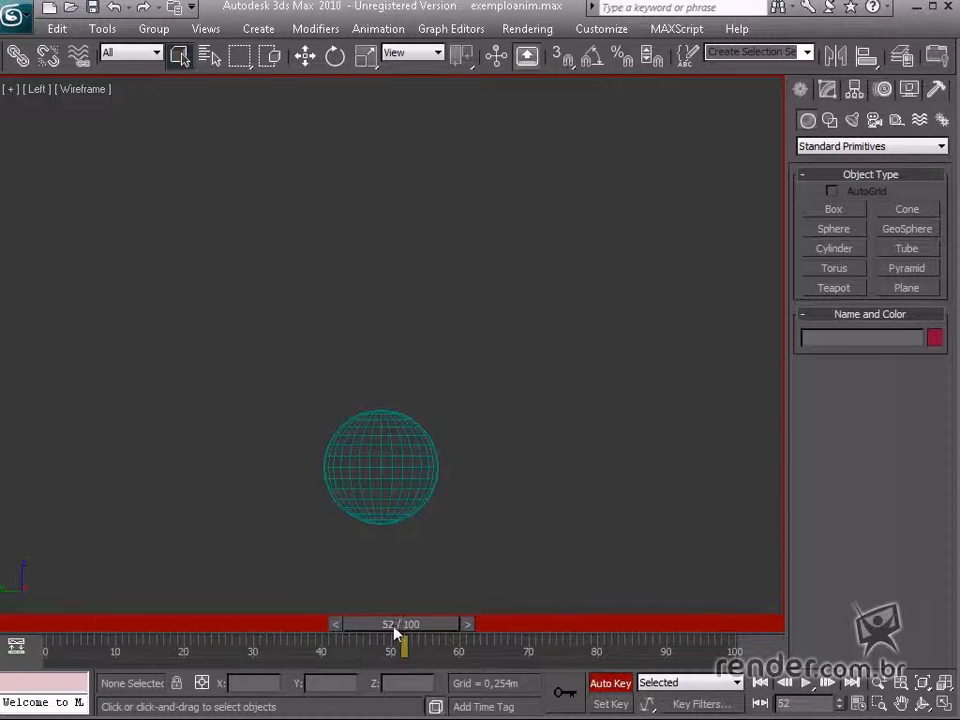
click(395, 495)
drag(422, 628, 462, 627)
click(305, 57)
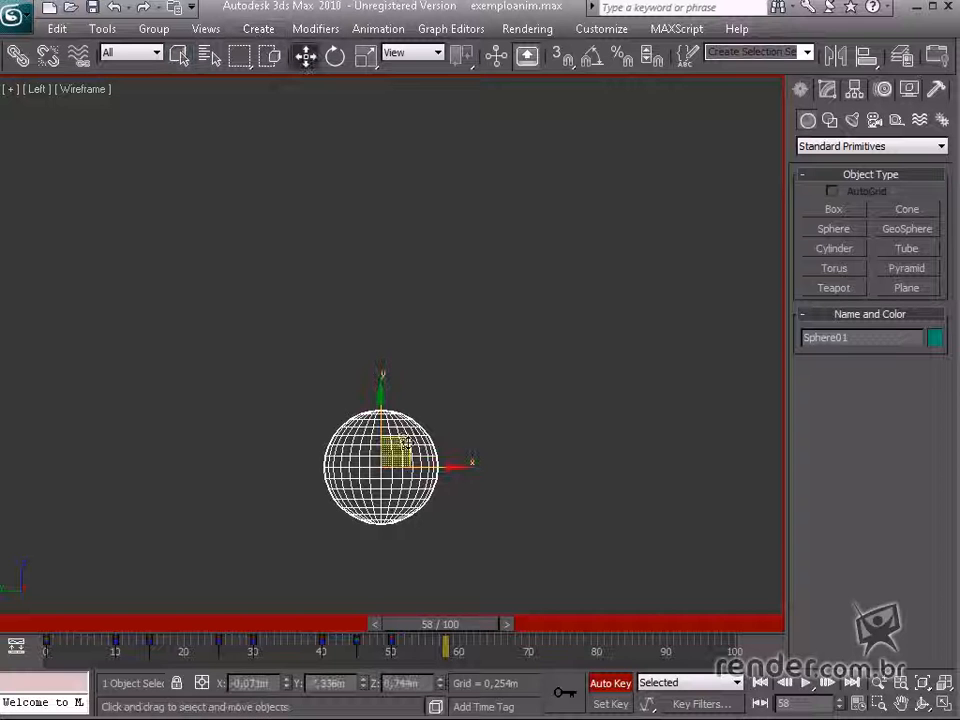
drag(405, 443, 524, 328)
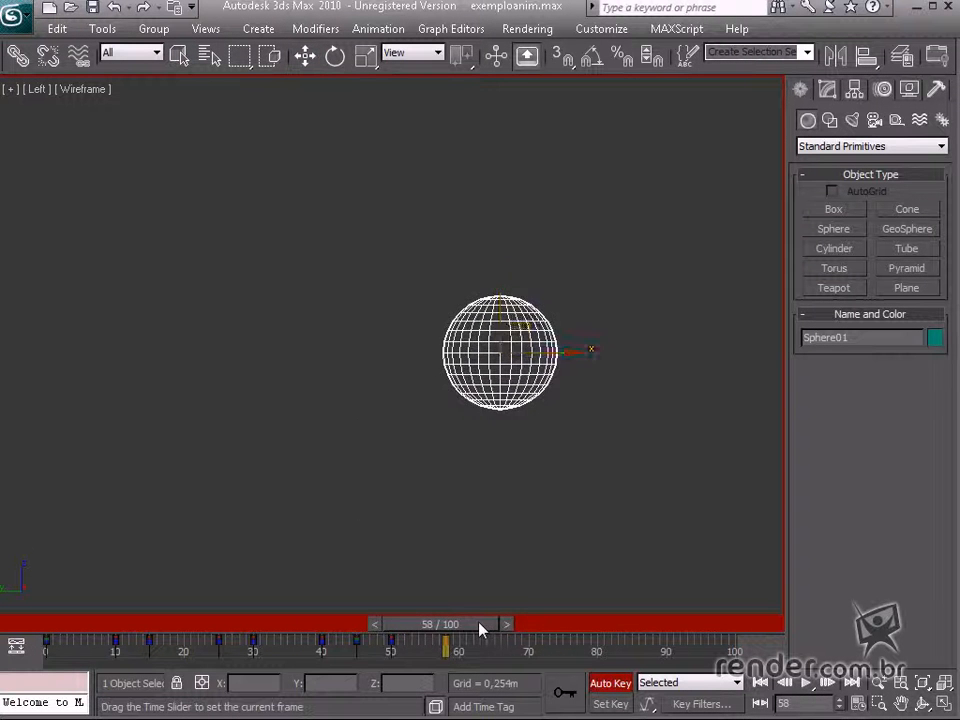
drag(480, 628, 528, 640)
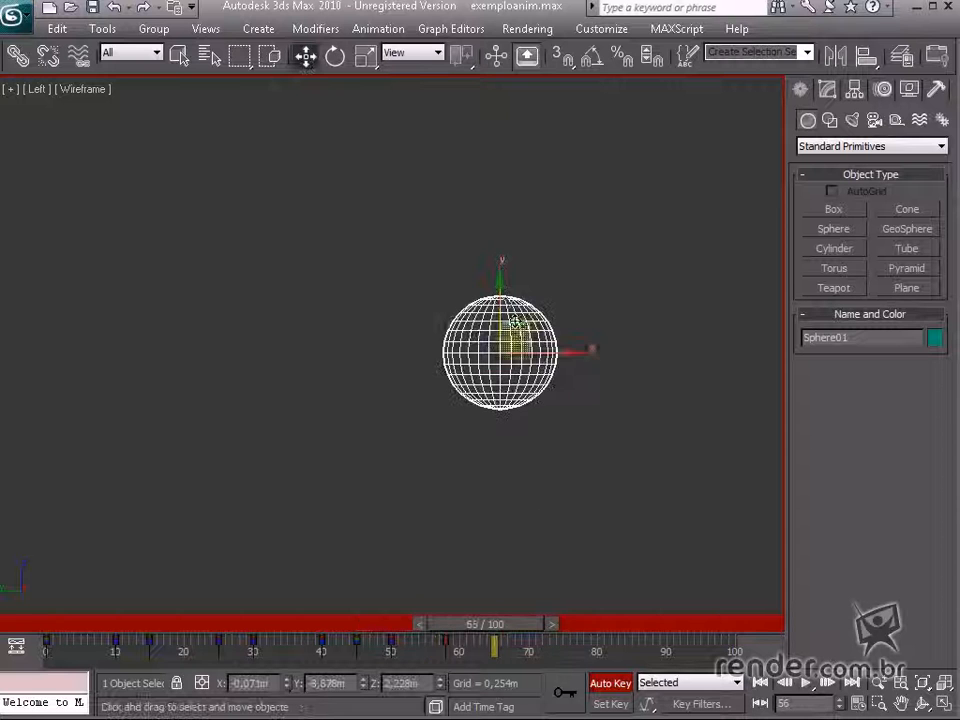
drag(515, 322, 515, 431)
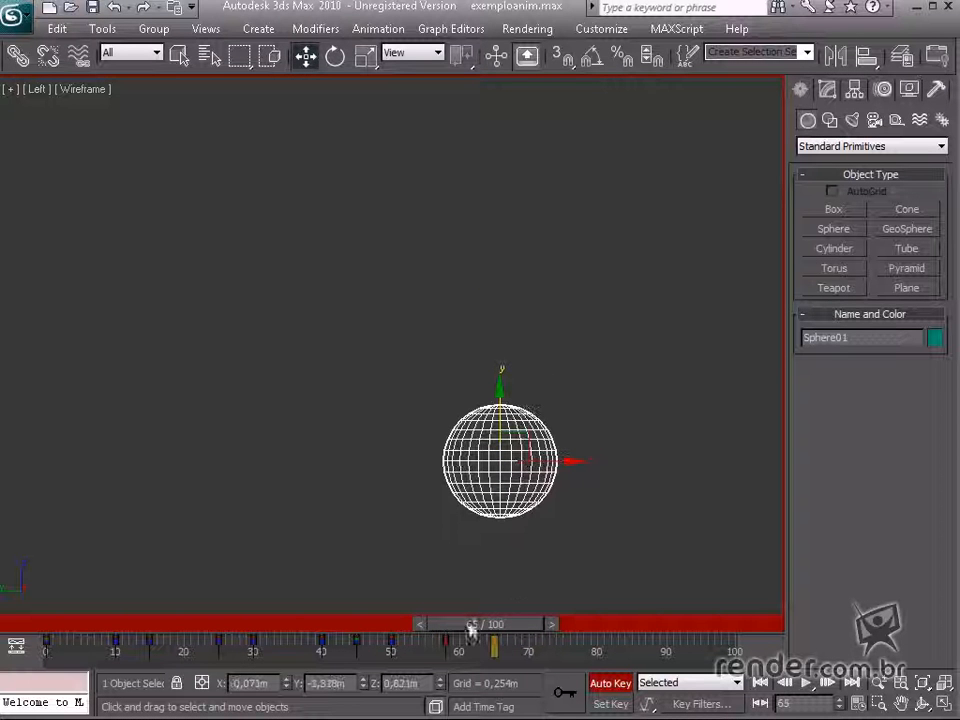
Switch to Set Key mode and try moving the sphere to about Y -9.97 m, Z 2.07 m at frame 73 without setting a key.
drag(470, 628, 563, 627)
click(605, 706)
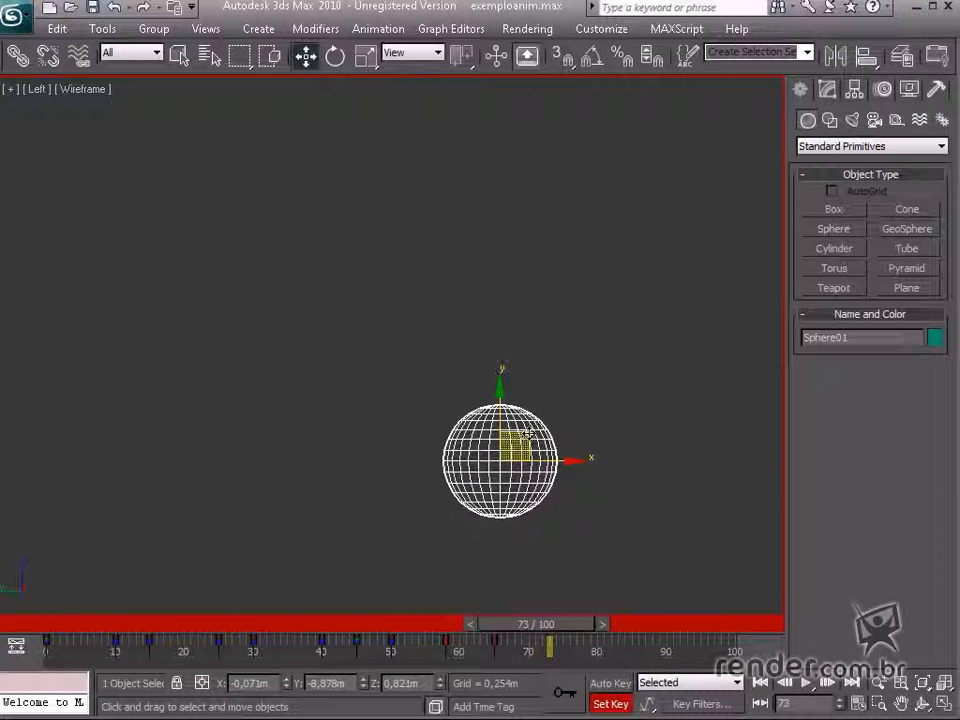
drag(523, 440, 608, 344)
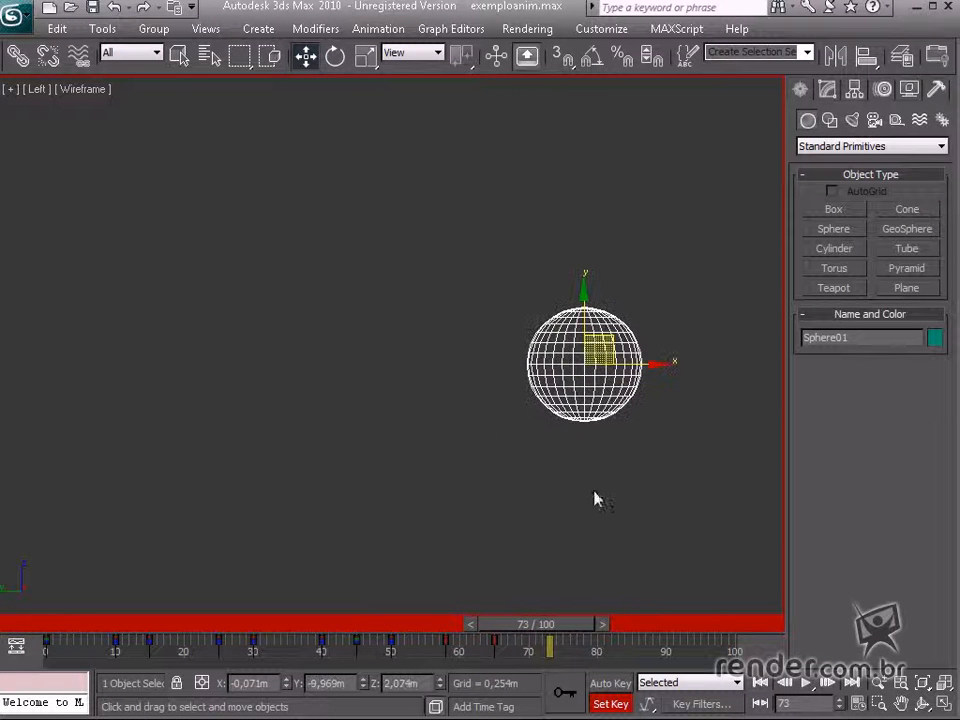
mouse_move(563, 625)
mouse_down()
mouse_move(515, 628)
mouse_move(576, 626)
mouse_up()
key(w)
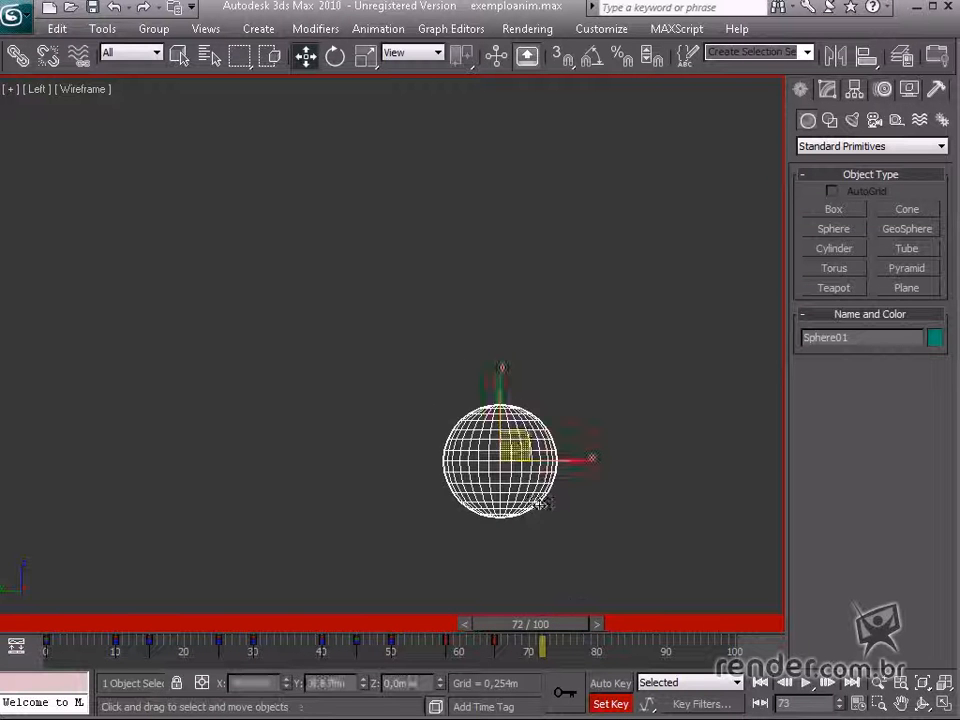
Move the sphere to about Y -10.27 m, Z 1.90 m at frame 72, set a key there and scrub back through the animation.
mouse_move(561, 628)
mouse_down()
mouse_move(449, 636)
mouse_move(619, 634)
mouse_move(559, 641)
mouse_move(572, 642)
mouse_up()
drag(520, 465, 628, 383)
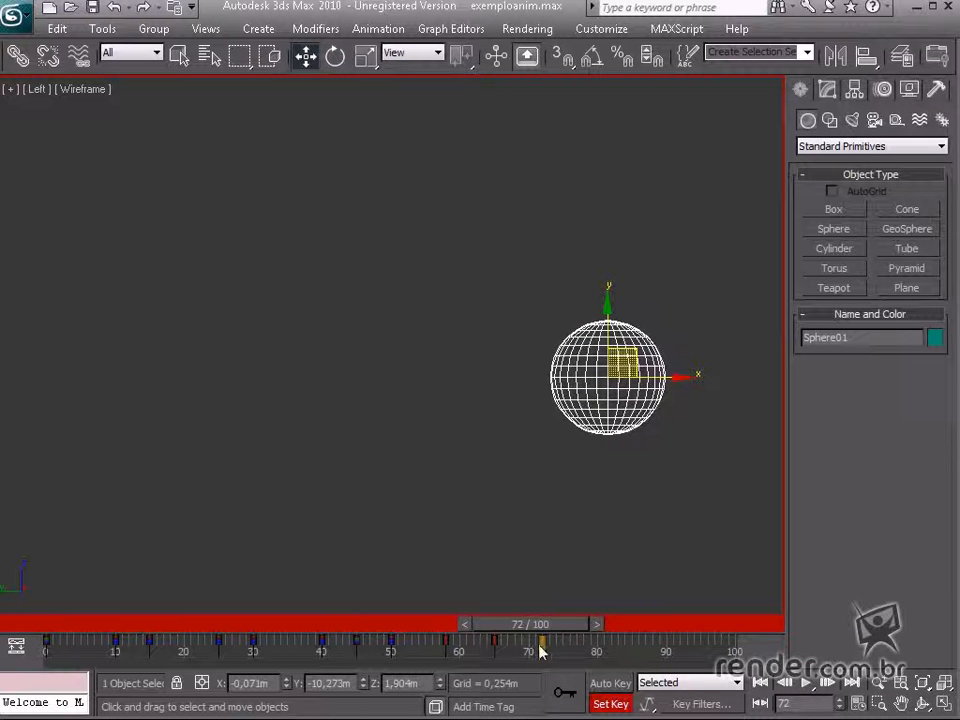
drag(540, 651, 111, 643)
key(w)
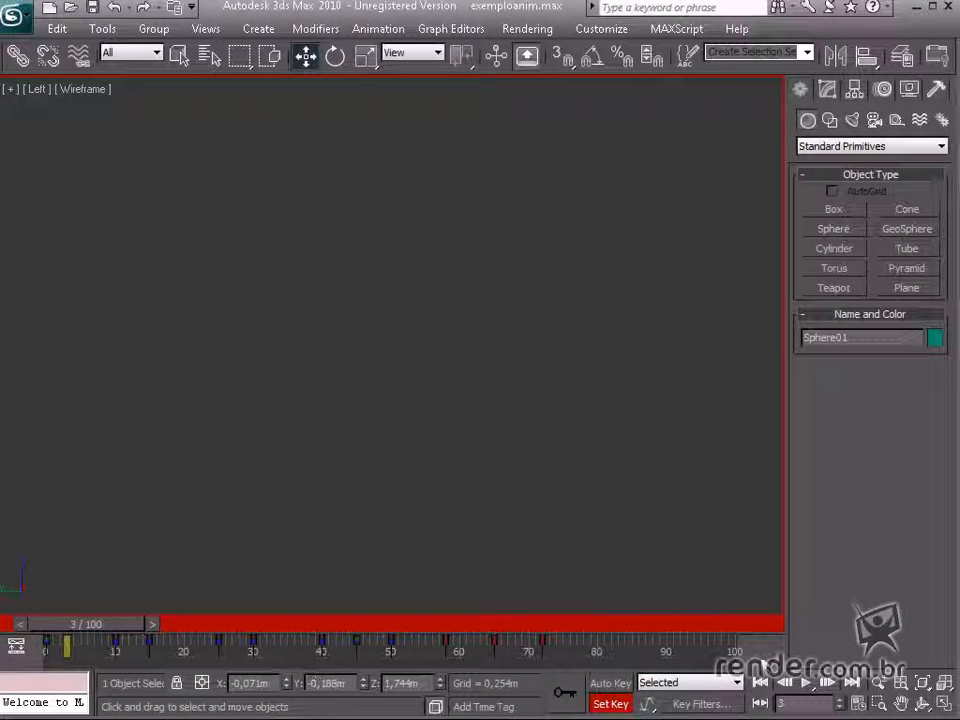
Play the sphere animation, jump between the first and last frames, and return to frame 0.
click(806, 682)
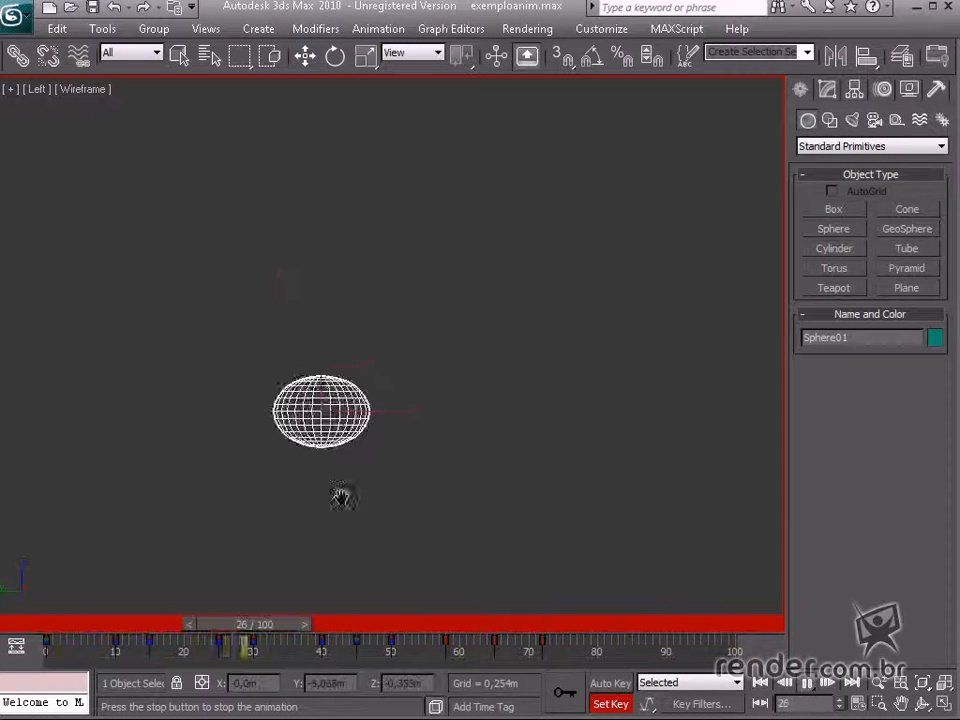
key(w)
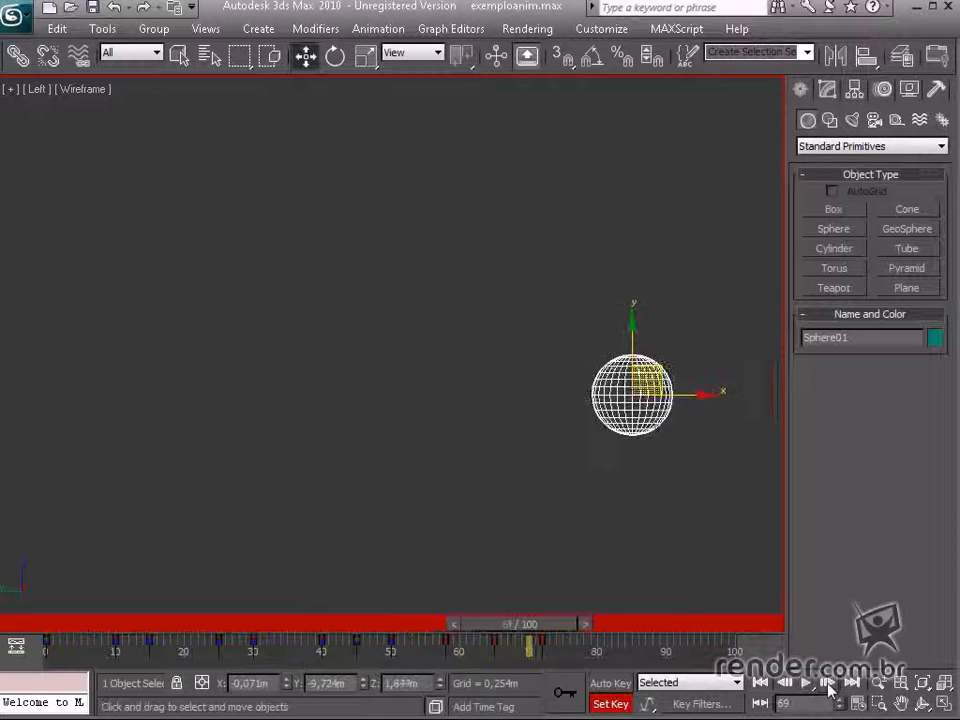
click(808, 685)
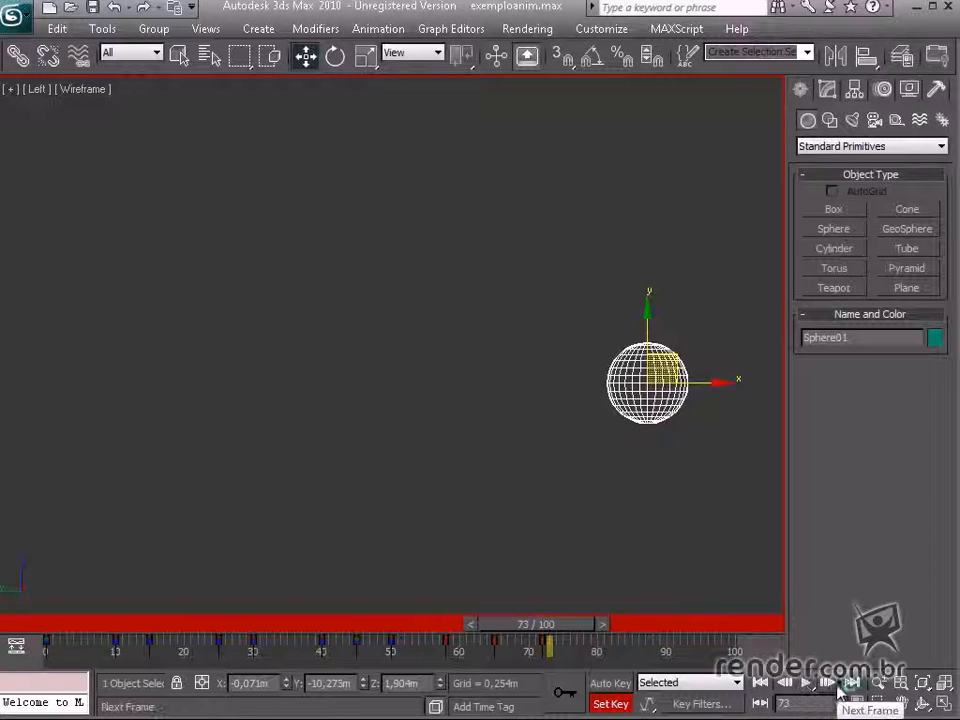
key(End)
click(759, 683)
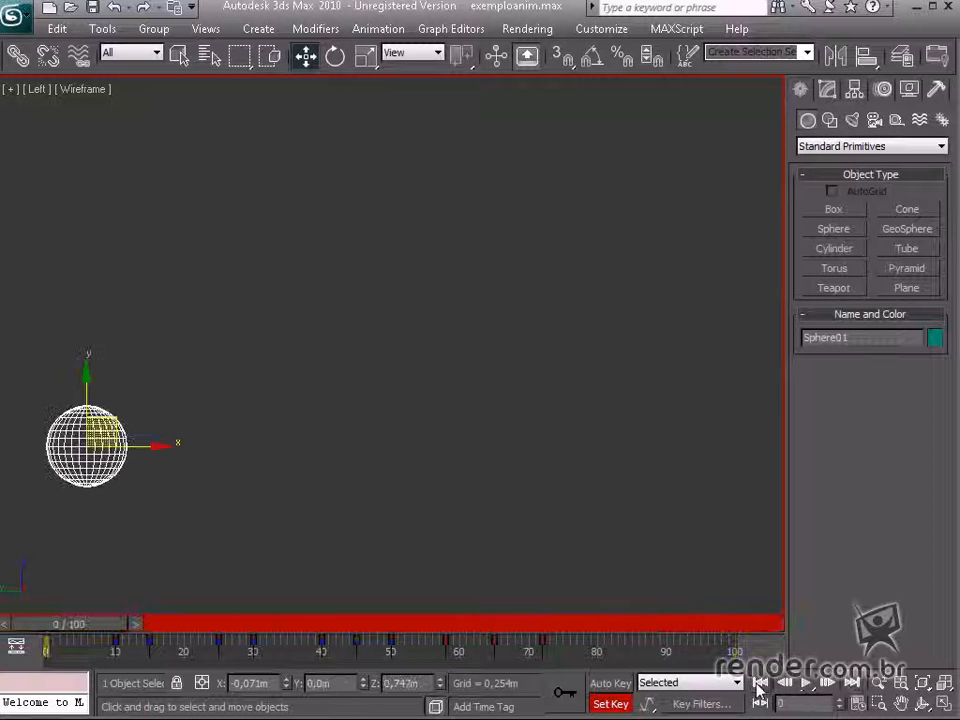
click(851, 683)
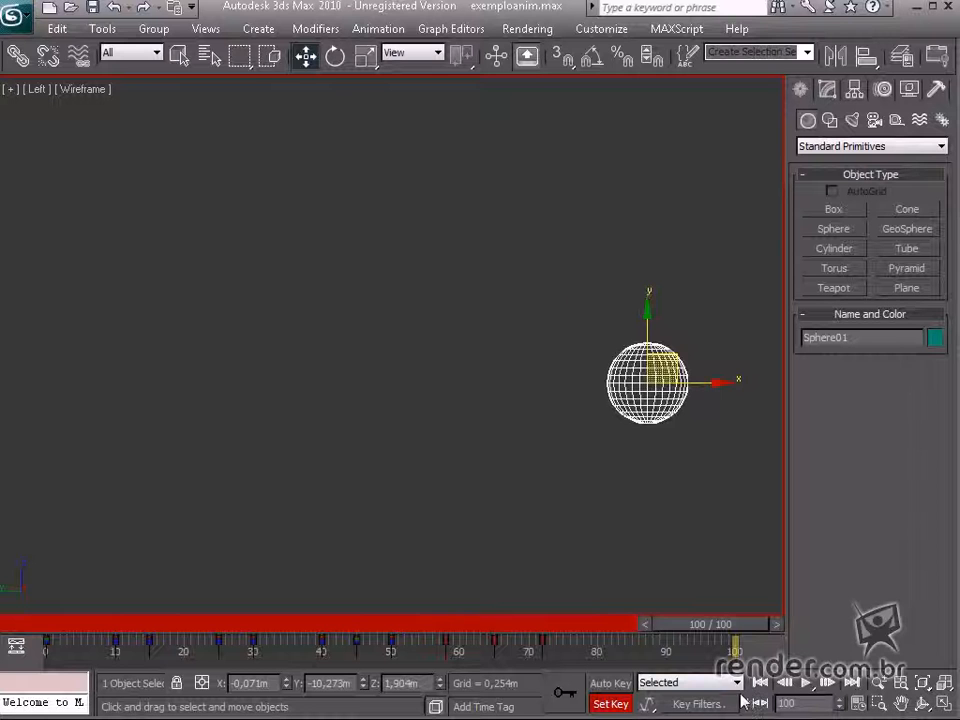
drag(722, 632, 42, 622)
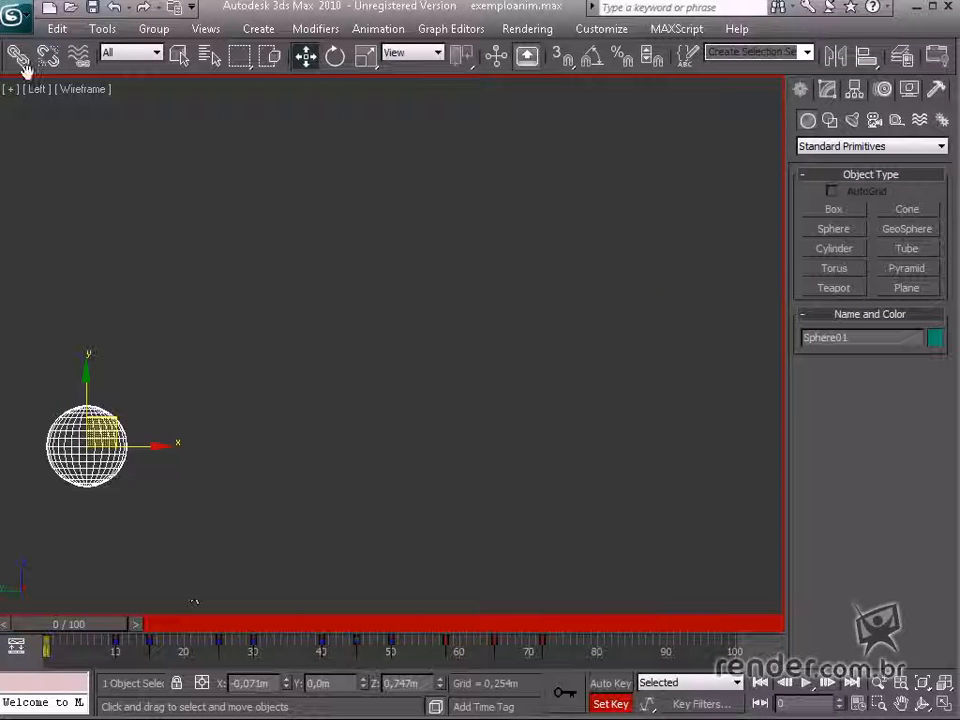
Reset 3ds Max to a new, empty scene.
click(16, 18)
click(45, 95)
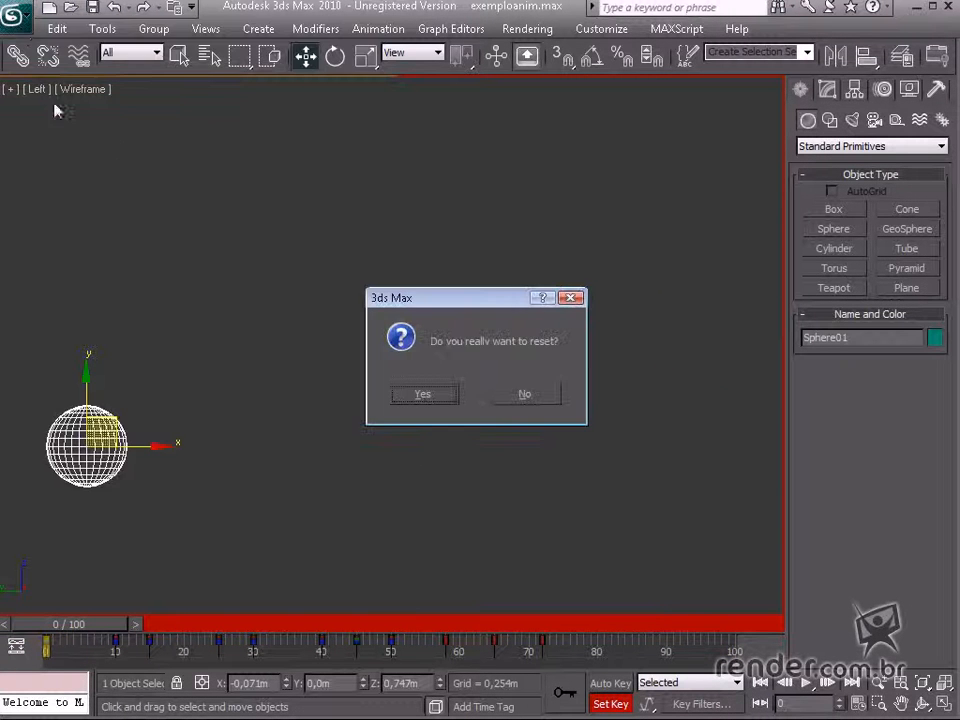
click(426, 398)
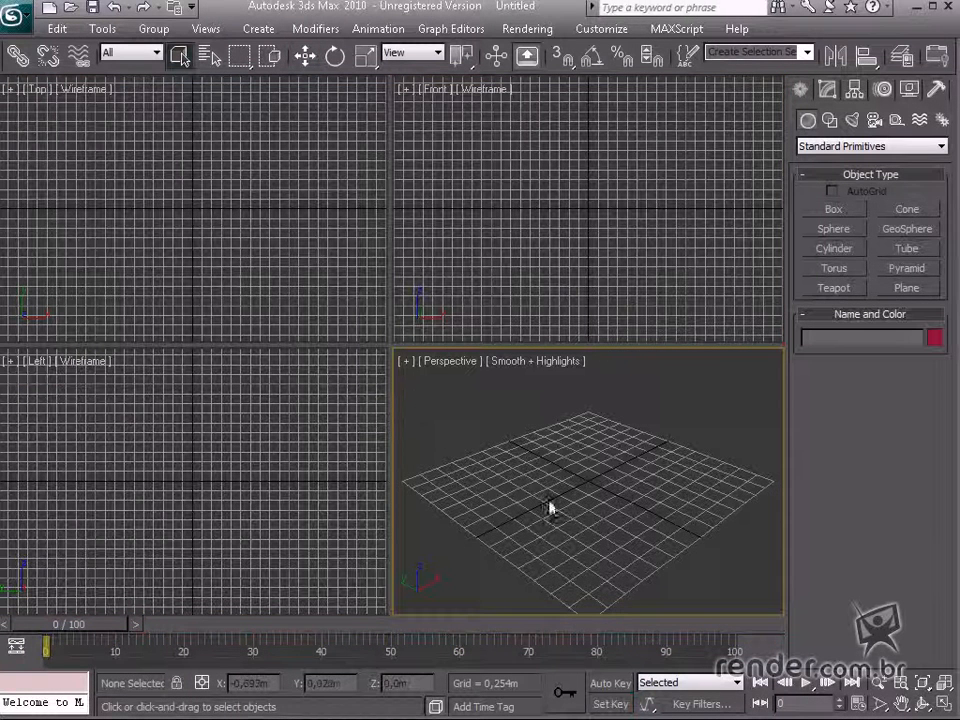
middle_drag(549, 507, 546, 505)
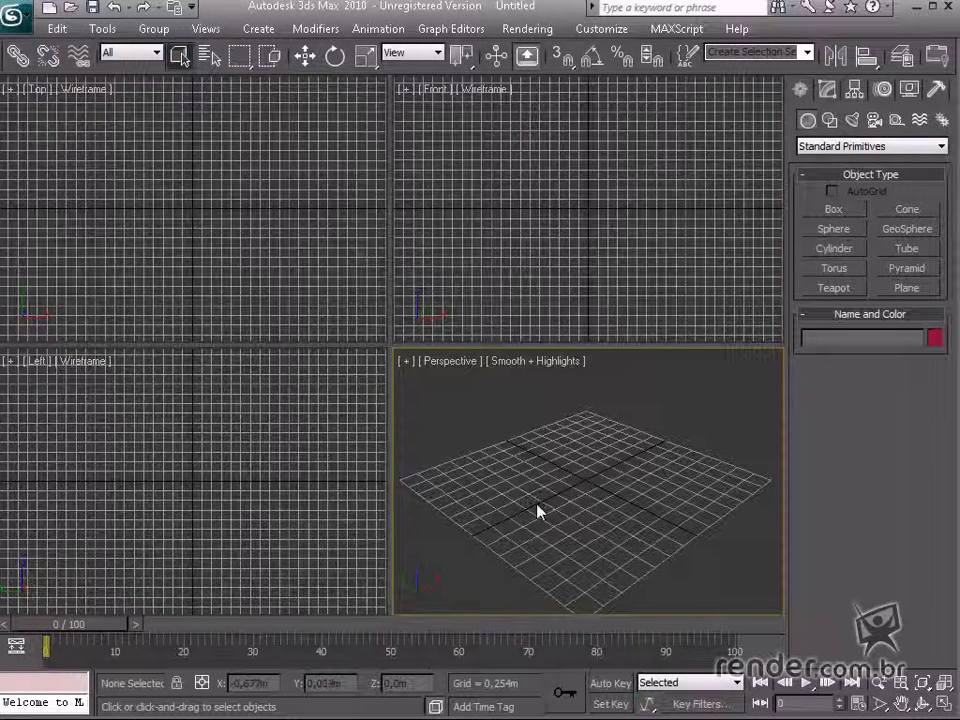
Create a standard sphere with a radius of about 0.61 m at the centre of the grid in the Perspective view.
click(258, 28)
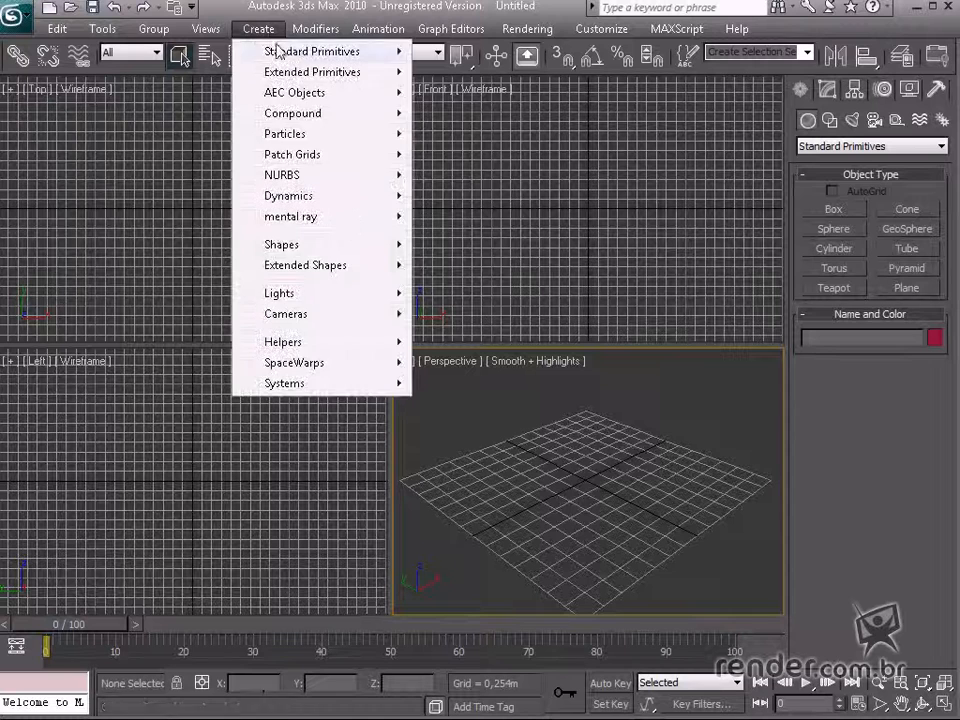
mouse_move(343, 52)
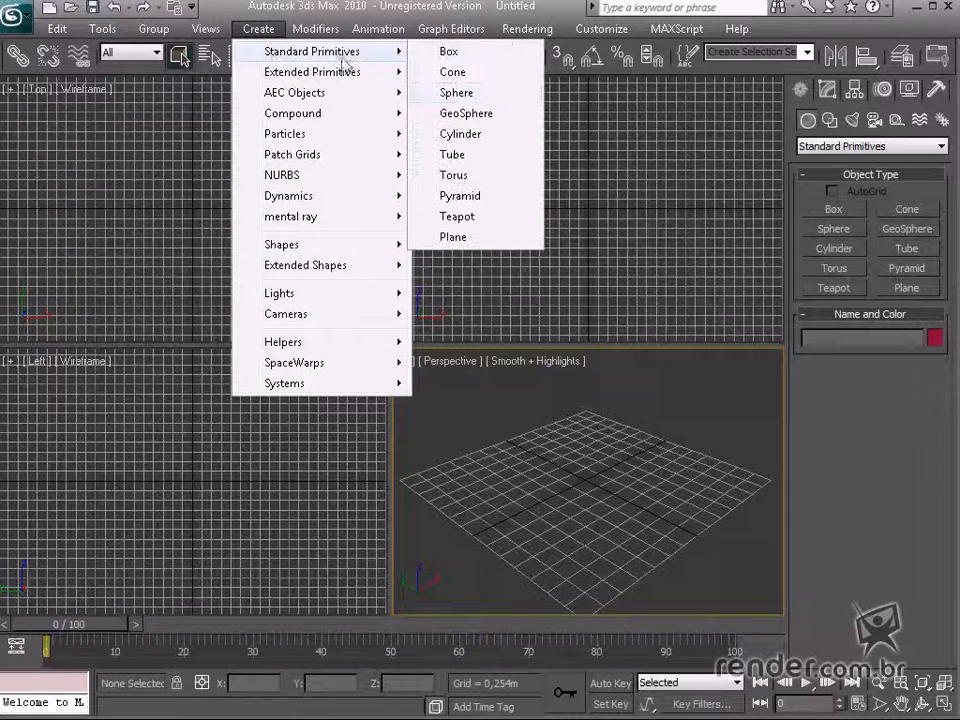
click(456, 93)
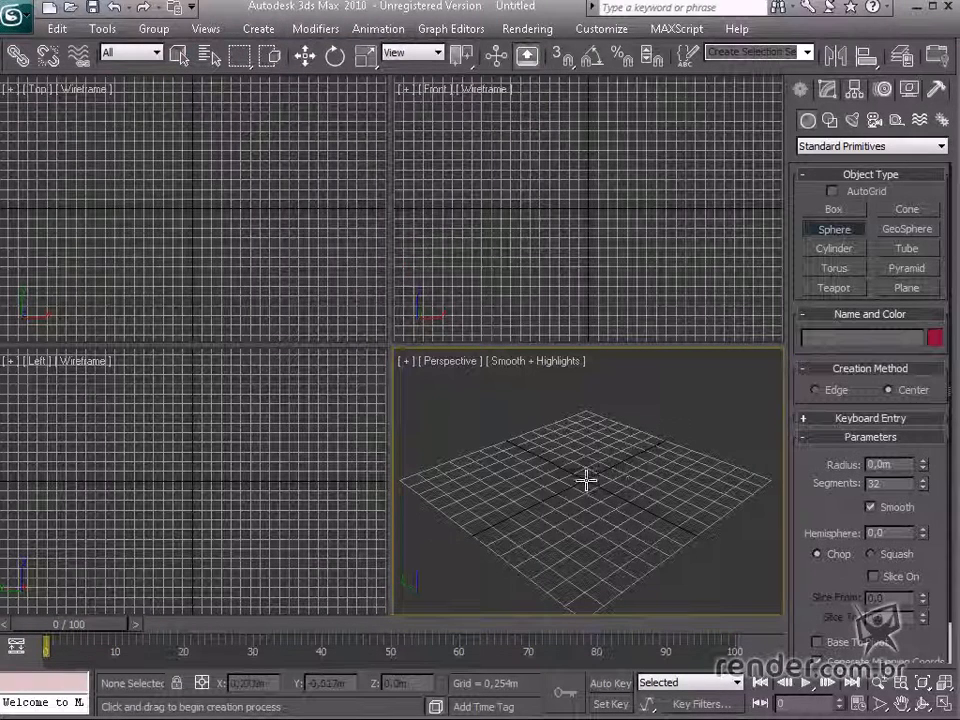
drag(582, 478, 588, 459)
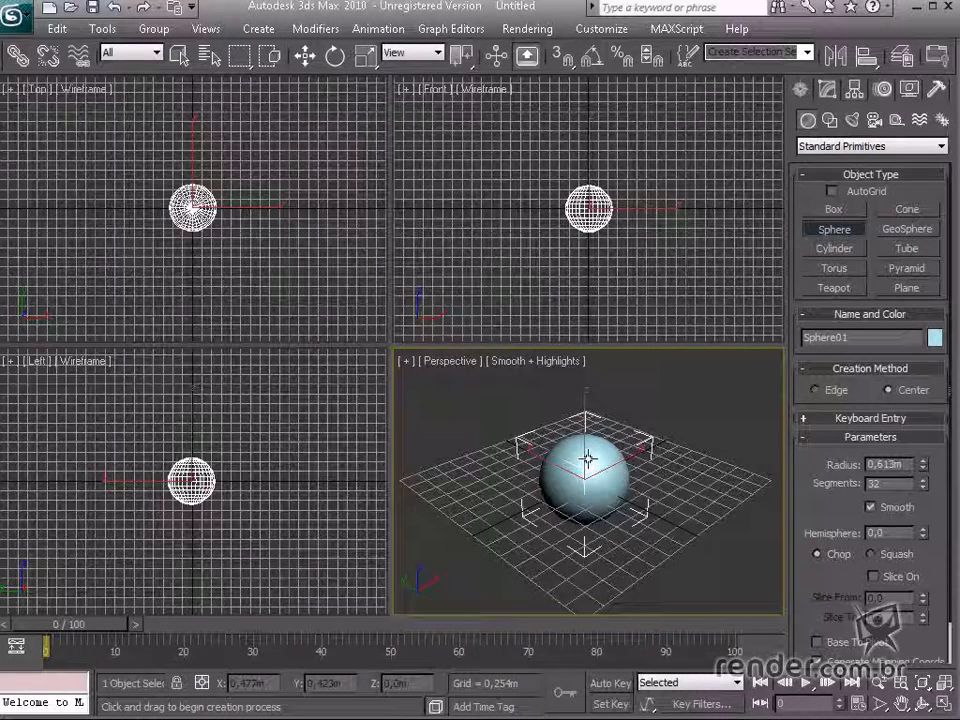
right_click(511, 455)
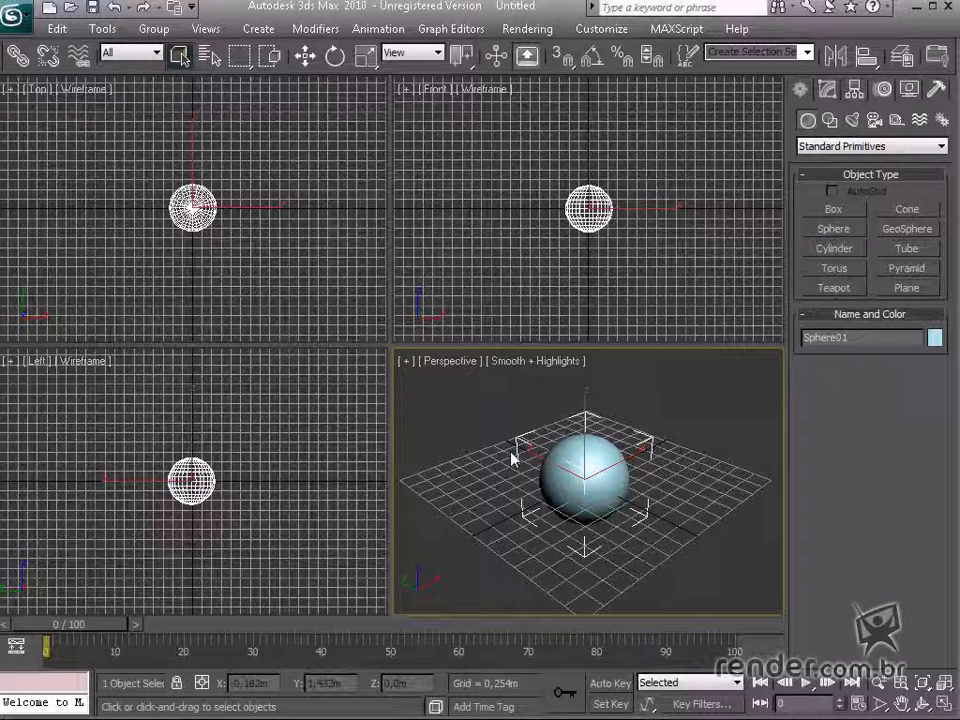
middle_drag(576, 490, 563, 479)
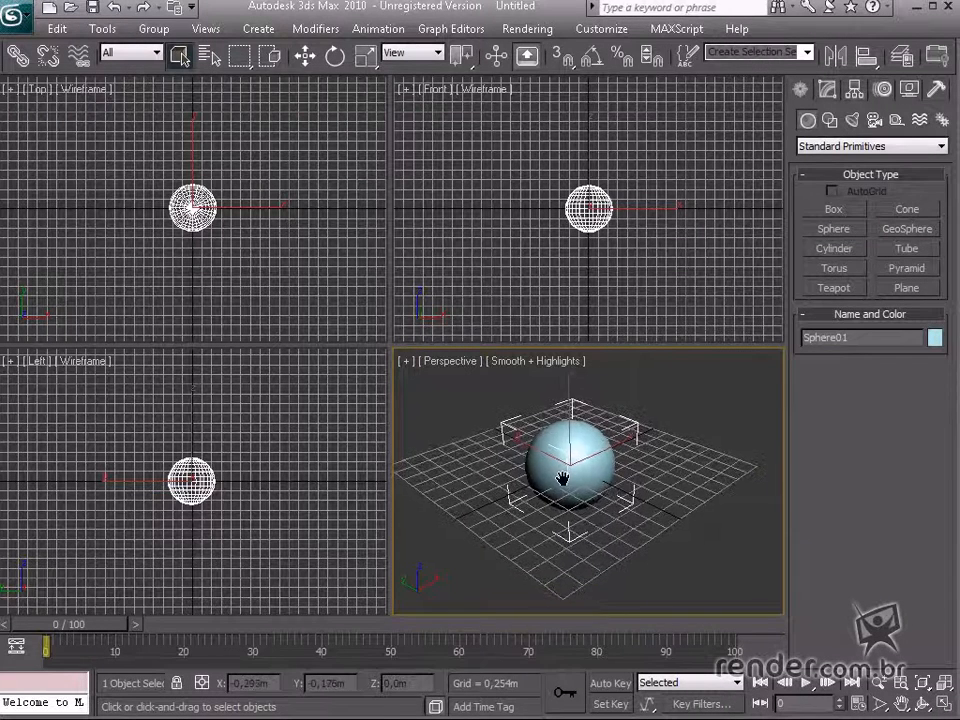
Maximize the Left view and raise the sphere to about Z 0.62 m so it rests on the ground line.
right_click(170, 423)
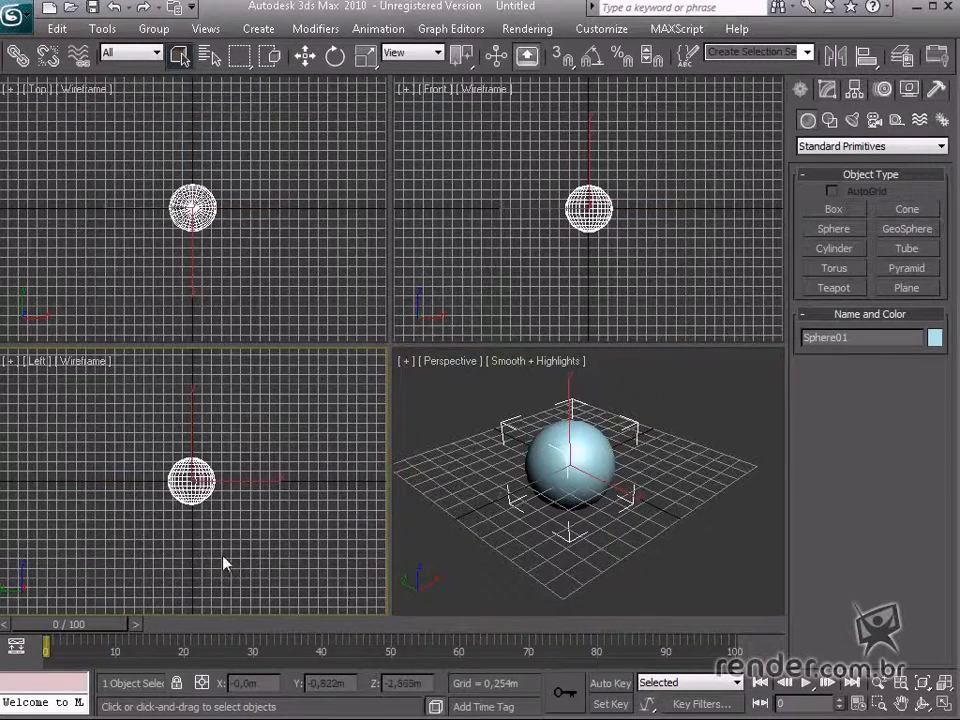
key(alt+w)
middle_drag(446, 414, 441, 544)
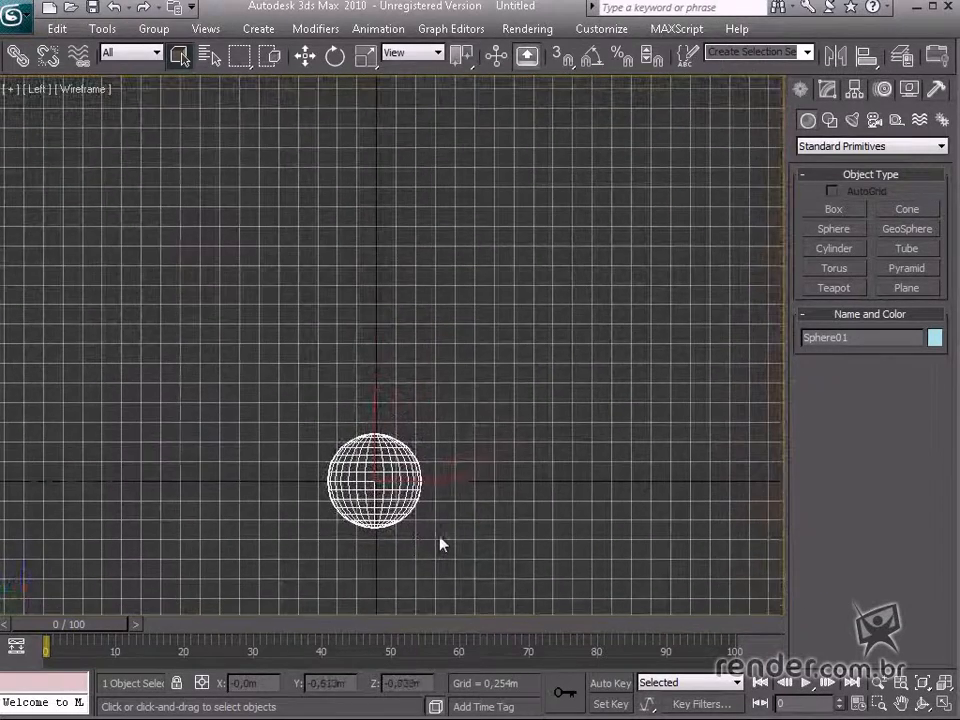
click(305, 56)
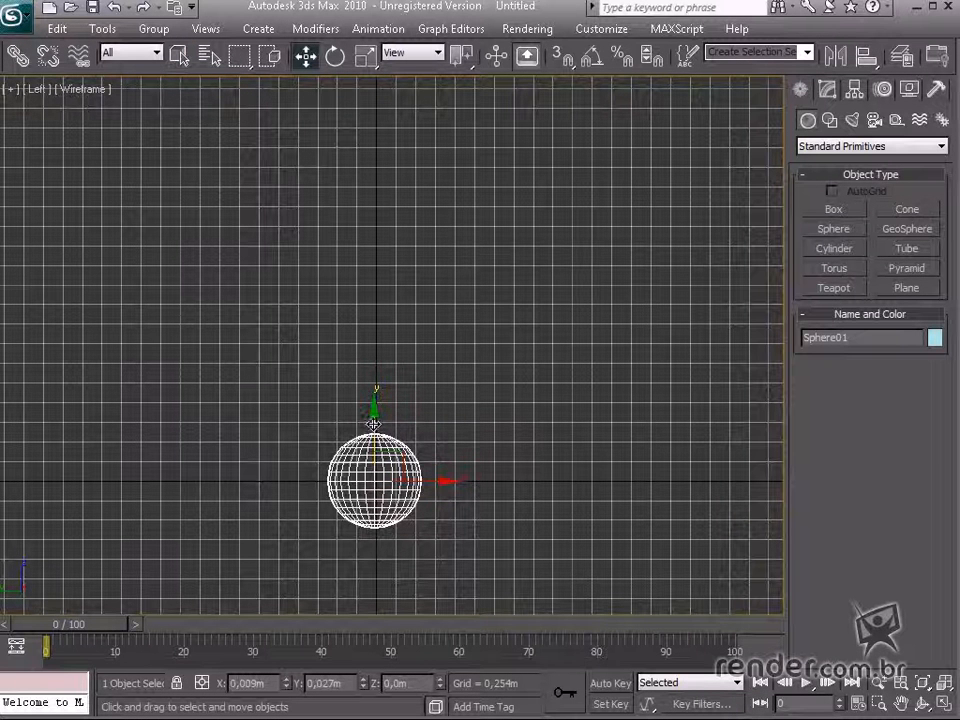
drag(373, 424, 379, 377)
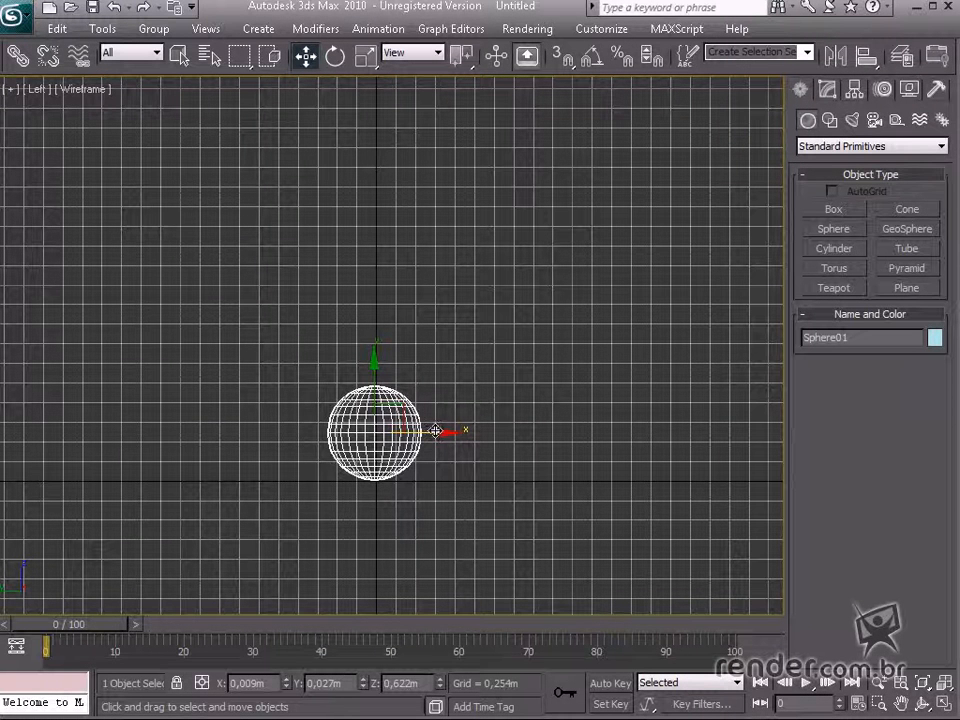
middle_drag(480, 446, 256, 503)
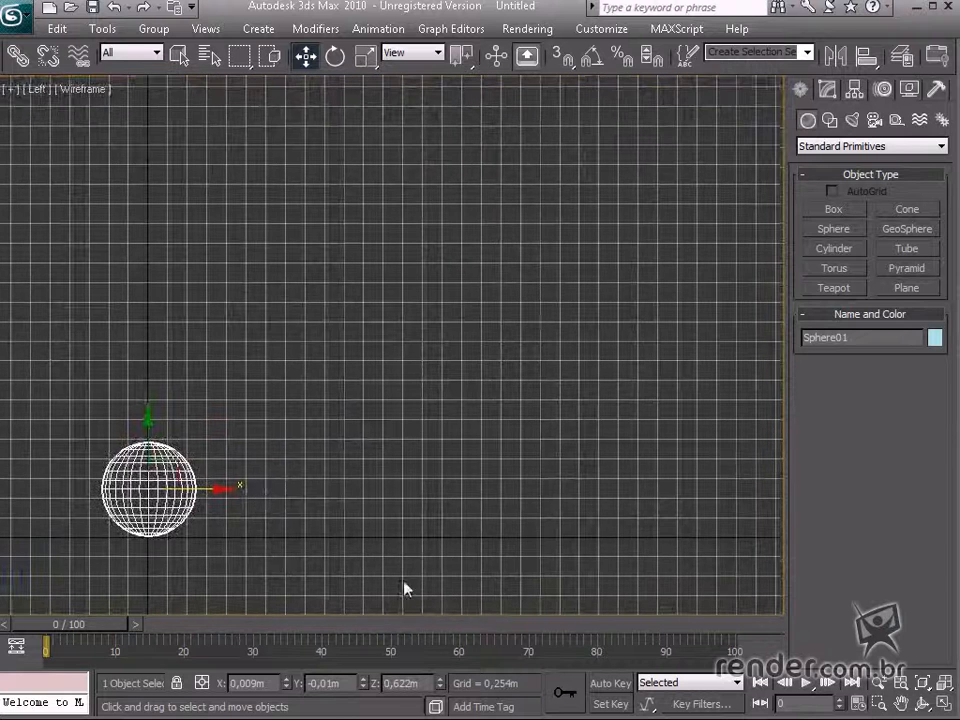
In Set Key mode, key the sphere in place at frame 0 and at about Y -2.14 m, Z 2.40 m at frame 20.
click(622, 705)
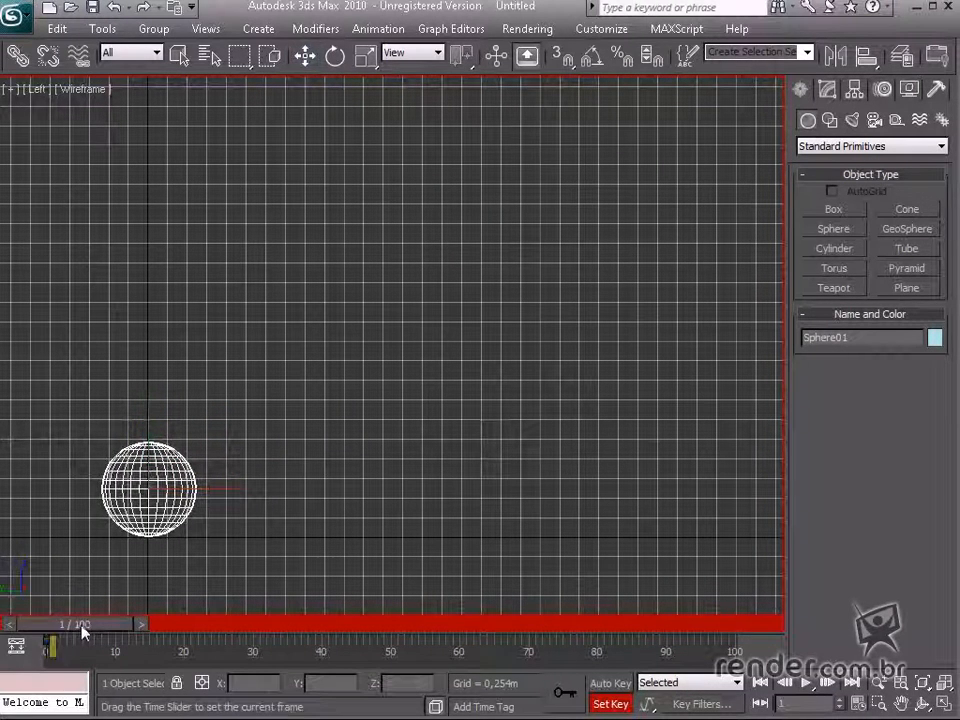
mouse_move(81, 626)
mouse_down()
mouse_move(100, 626)
mouse_move(77, 628)
mouse_up()
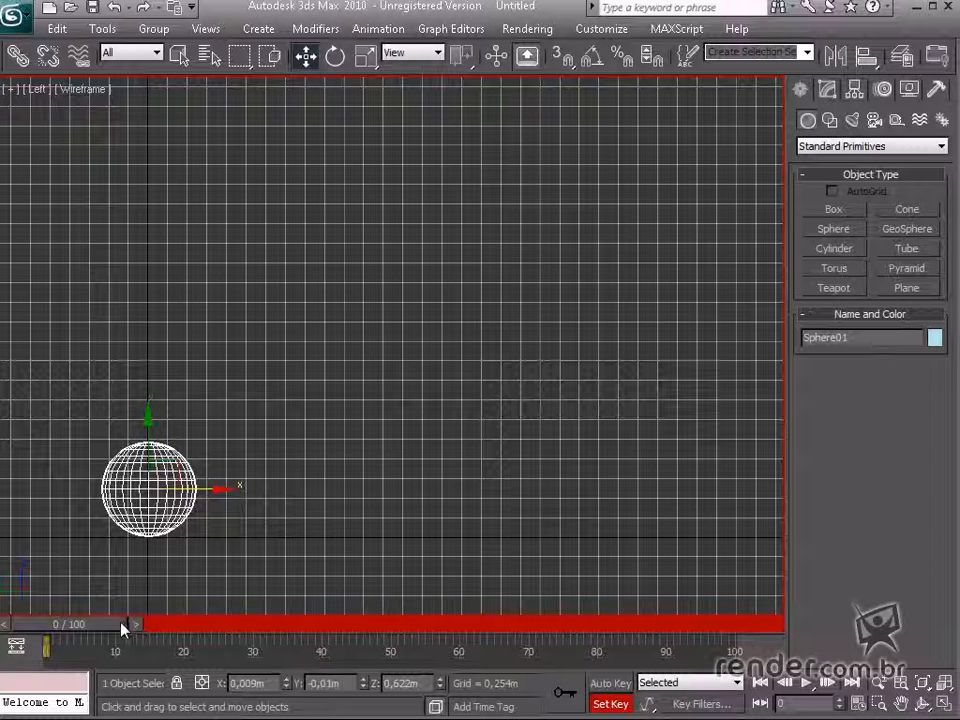
drag(111, 629, 235, 631)
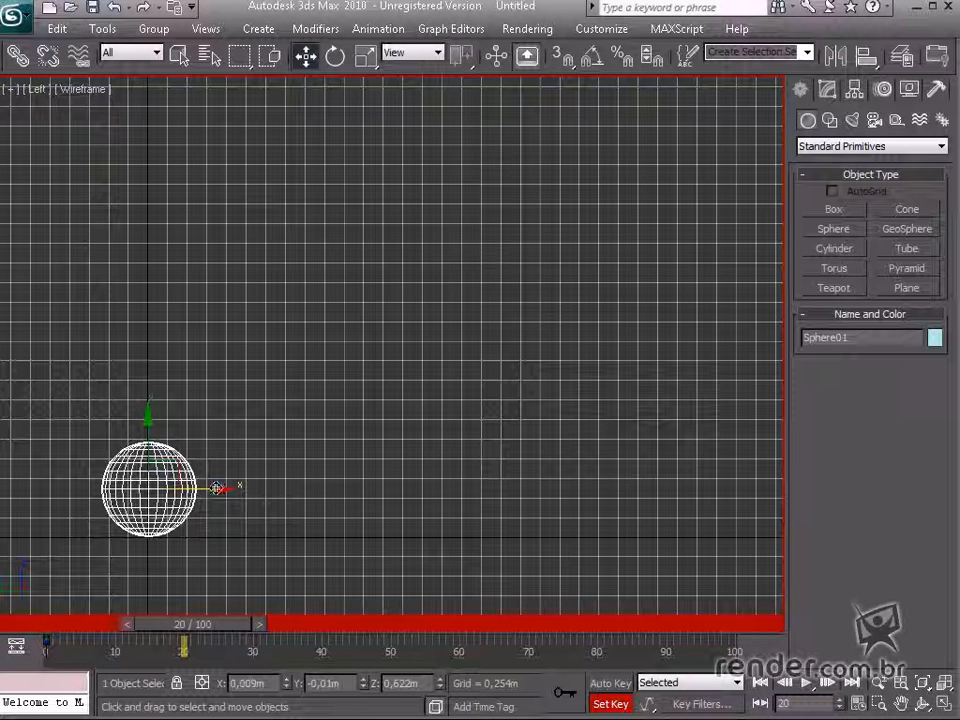
drag(216, 488, 378, 489)
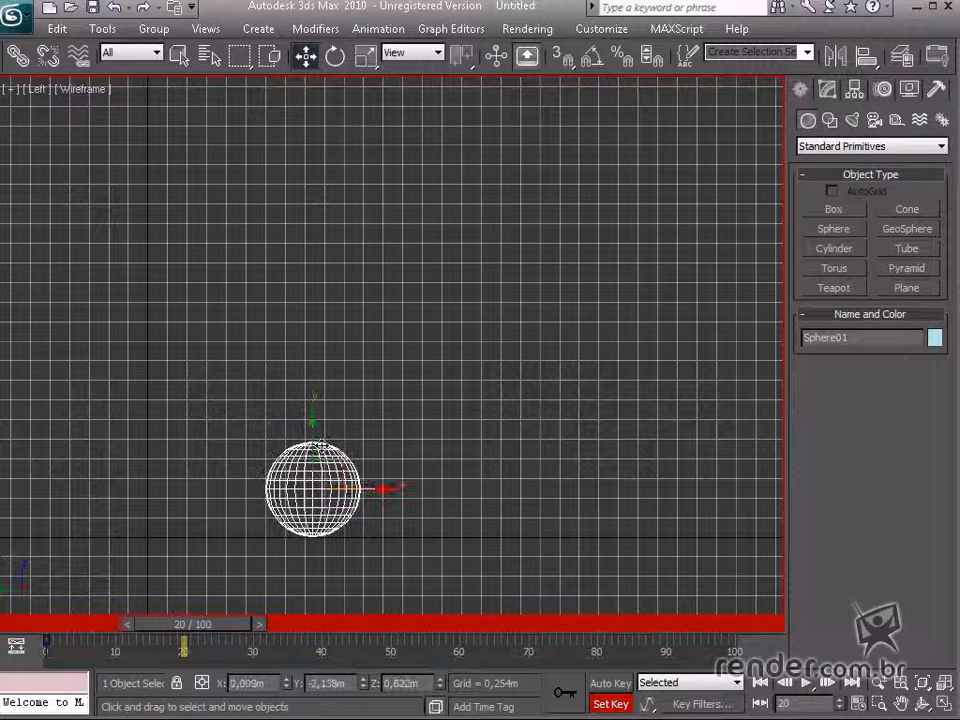
drag(313, 440, 304, 306)
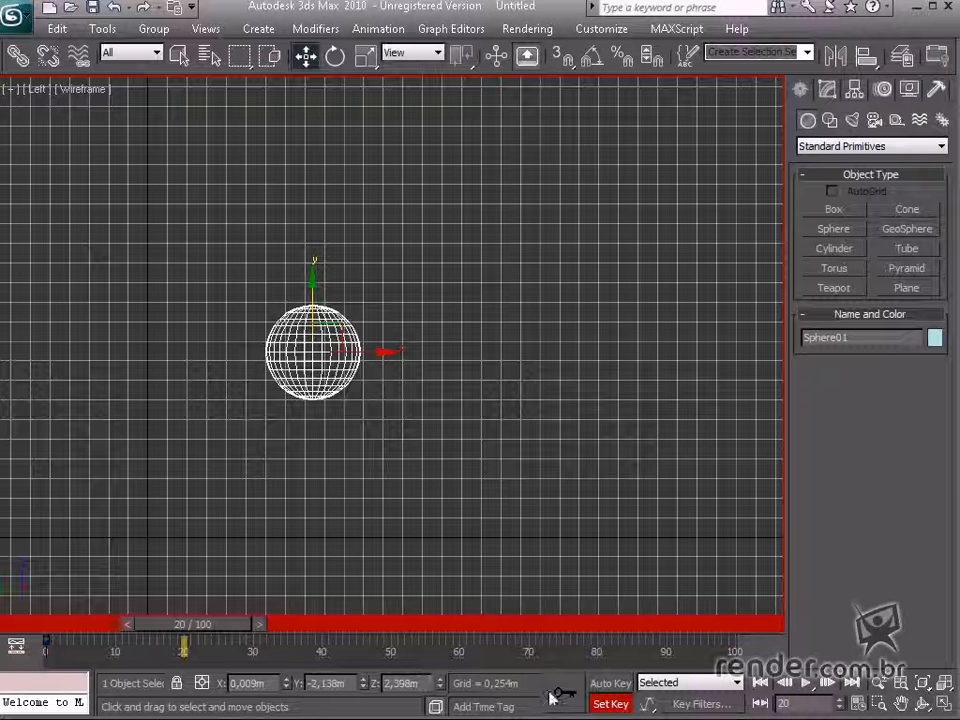
mouse_move(249, 628)
mouse_down()
mouse_move(221, 634)
mouse_move(237, 632)
mouse_up()
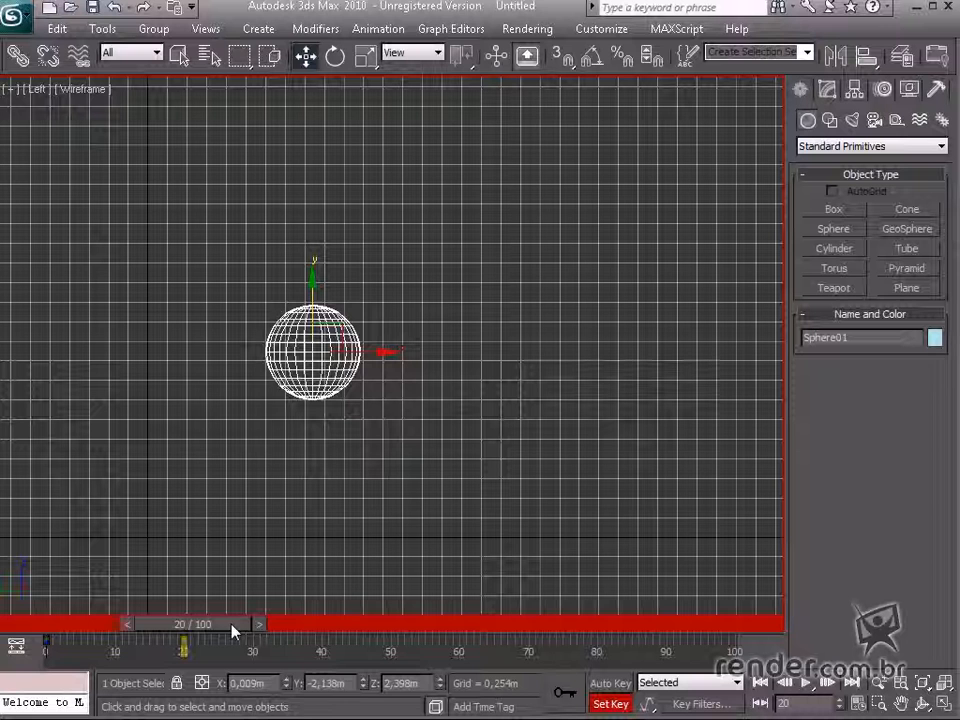
Move the sphere to about Y -4.11 m, Z 0.61 m at frame 35 and set a key there.
key(q)
drag(238, 629, 337, 637)
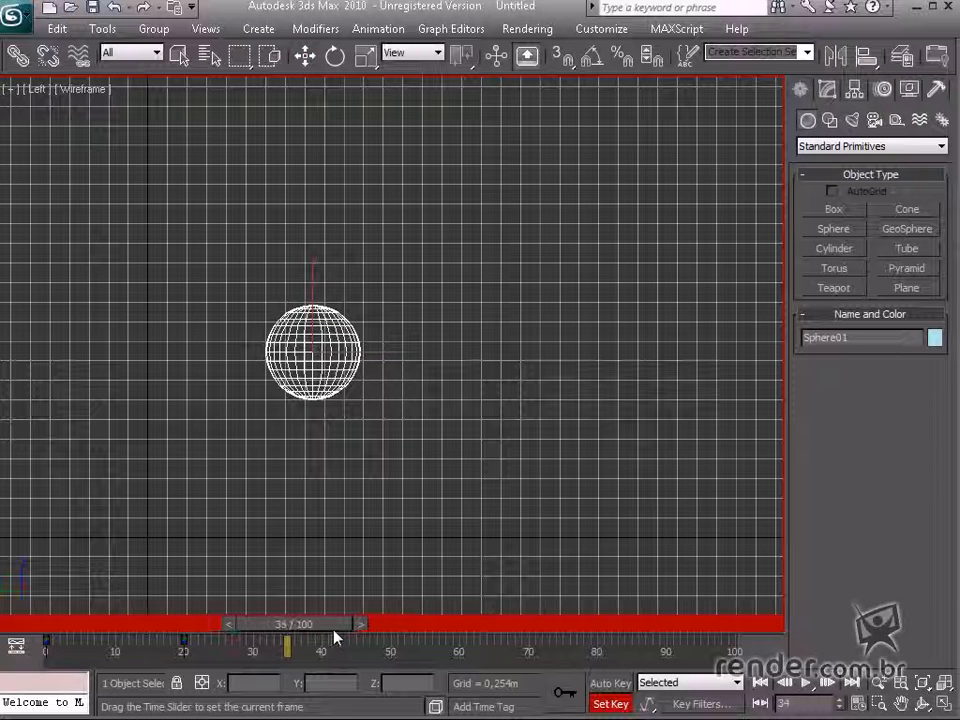
key(w)
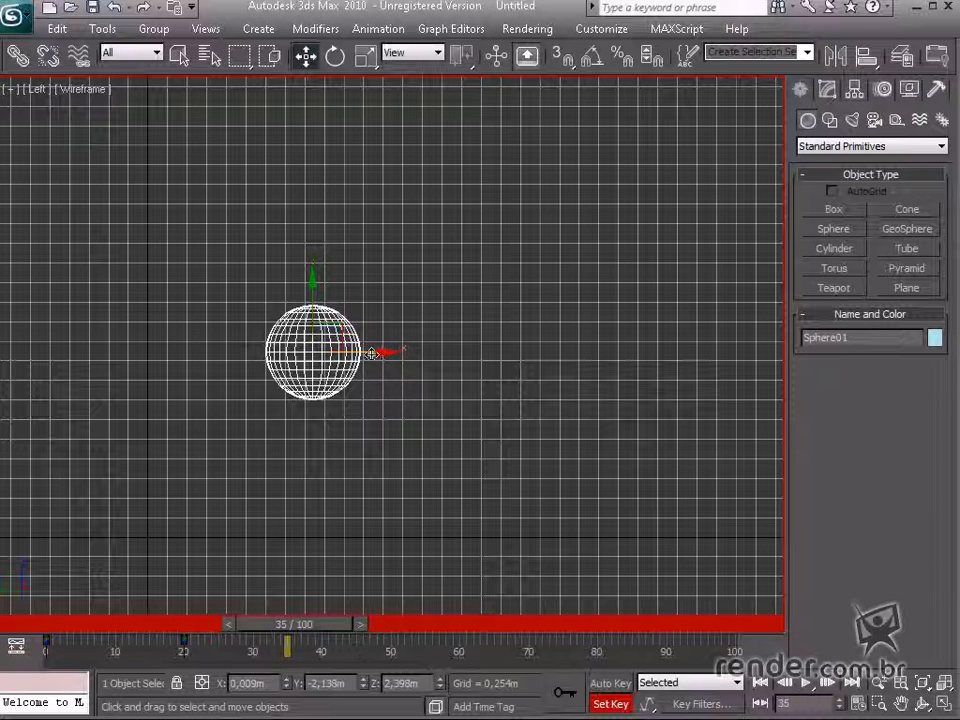
drag(371, 353, 506, 353)
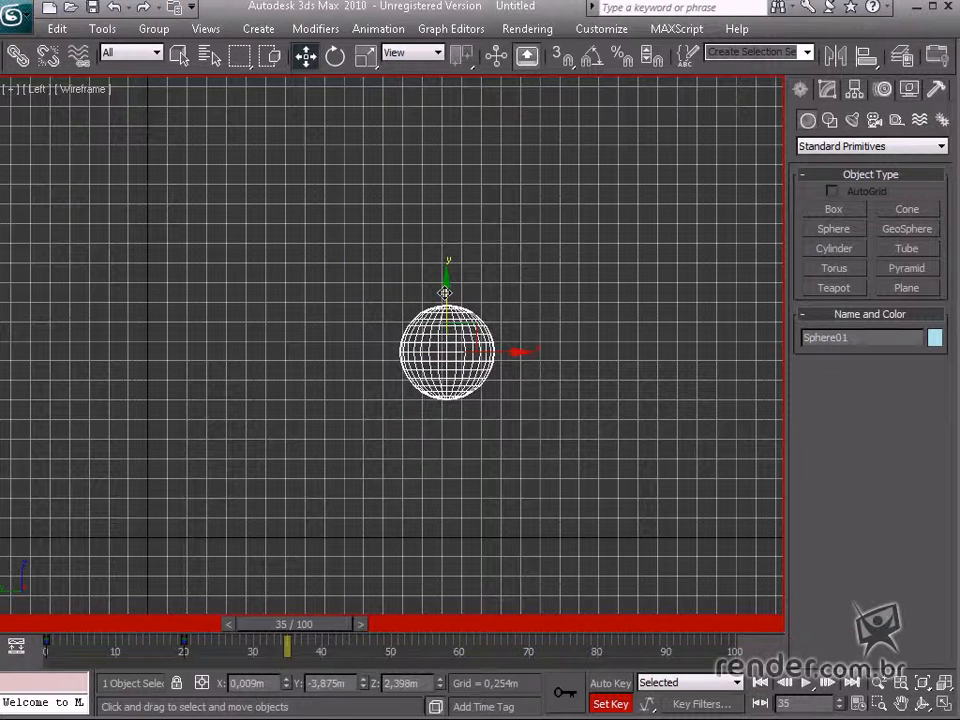
drag(444, 291, 486, 428)
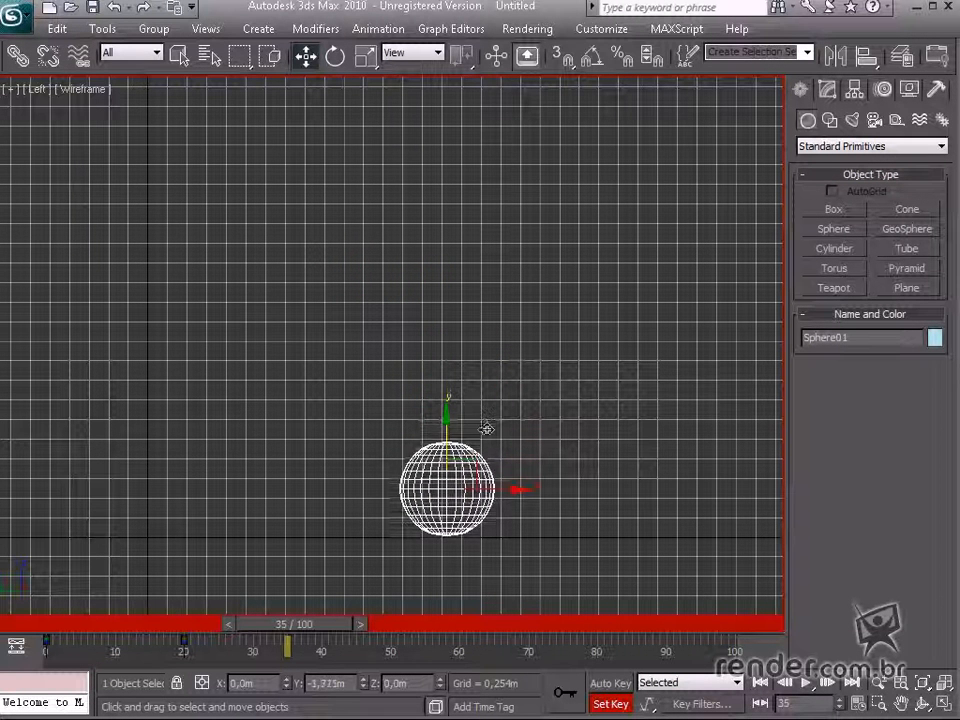
drag(515, 490, 531, 494)
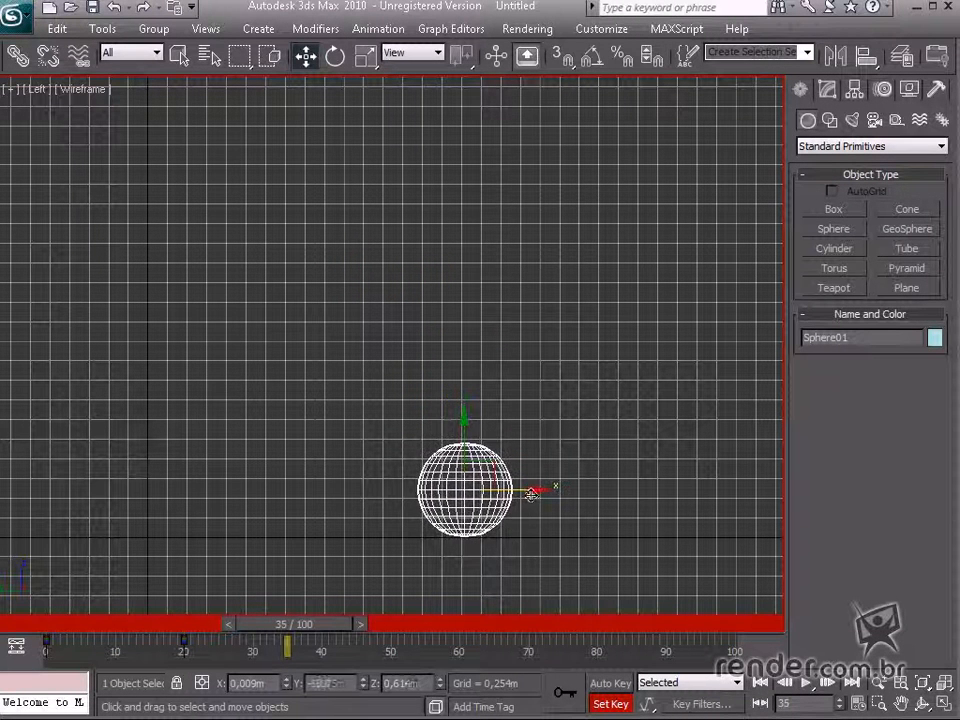
click(565, 693)
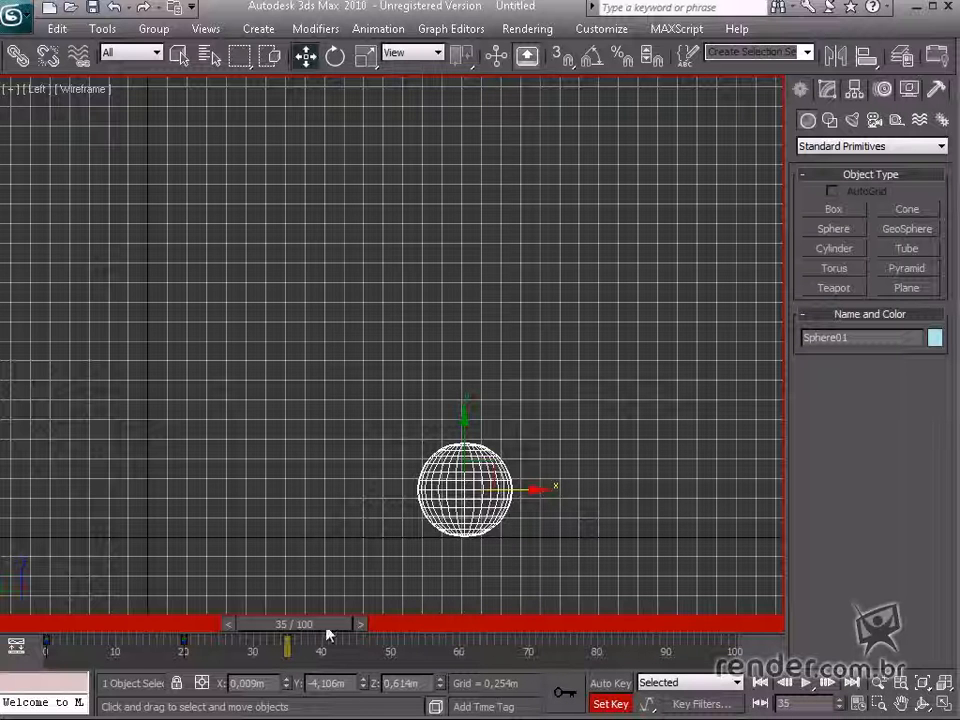
Return to frame 0, play the first bounce of the sphere and stop the playback.
drag(330, 632, 45, 643)
key(w)
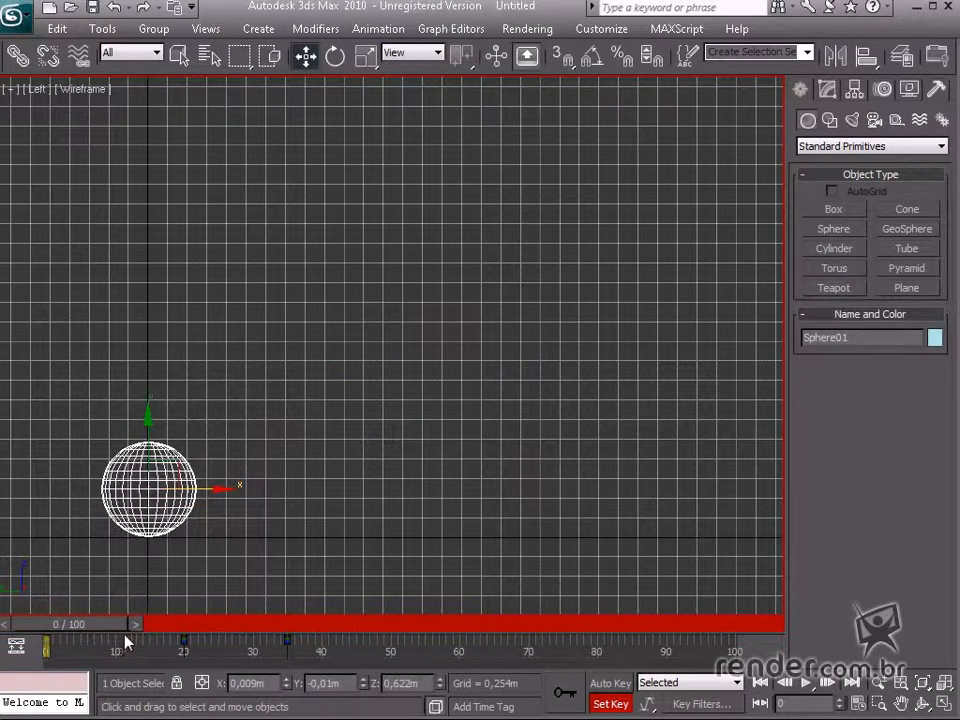
middle_drag(274, 557, 323, 533)
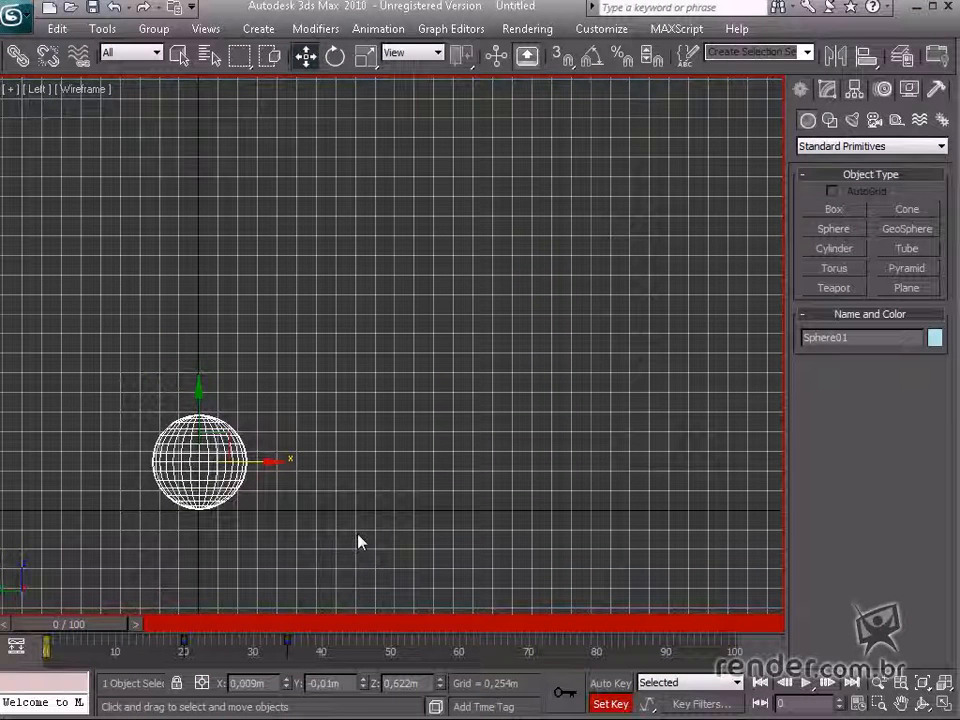
click(806, 683)
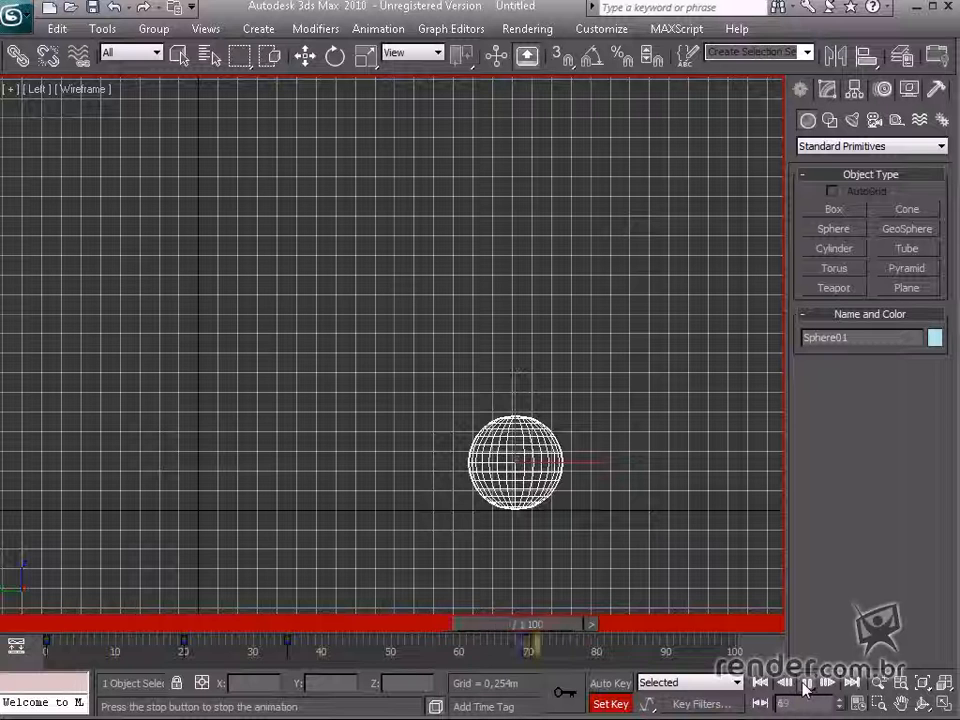
click(806, 683)
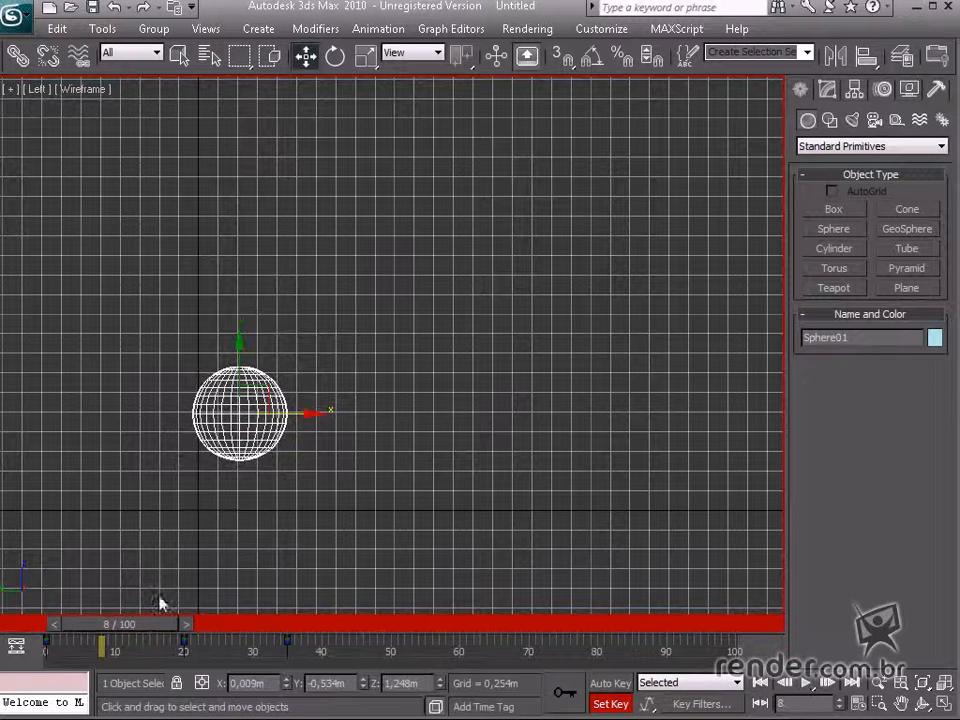
Move the sphere to about Y -5.75 m, Z 1.92 m at frame 45 and set a key there.
drag(154, 628, 379, 641)
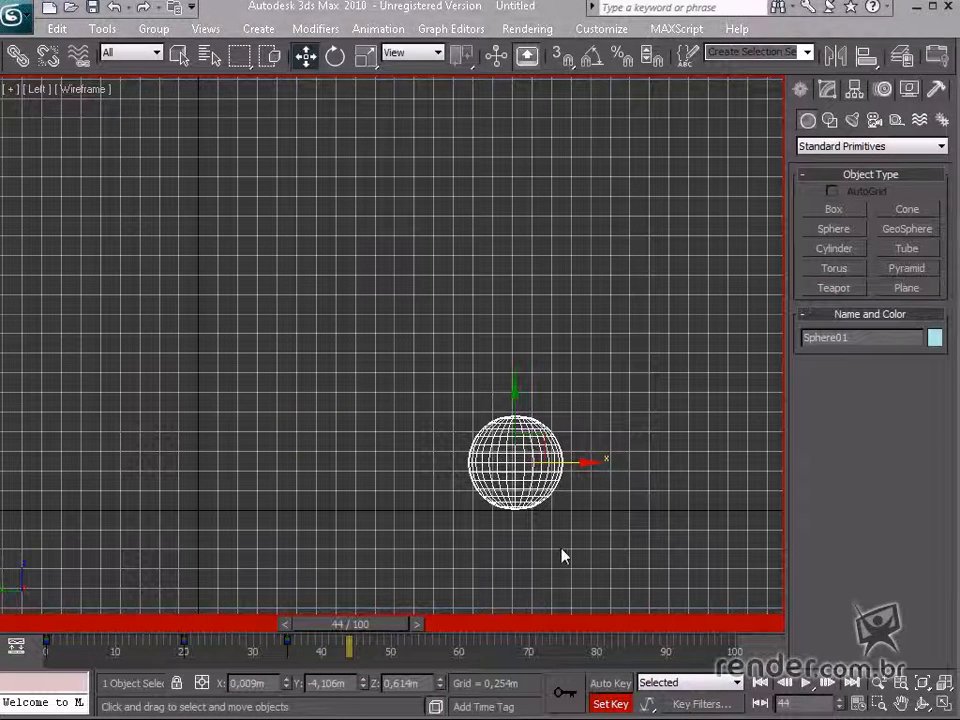
middle_drag(563, 556, 250, 562)
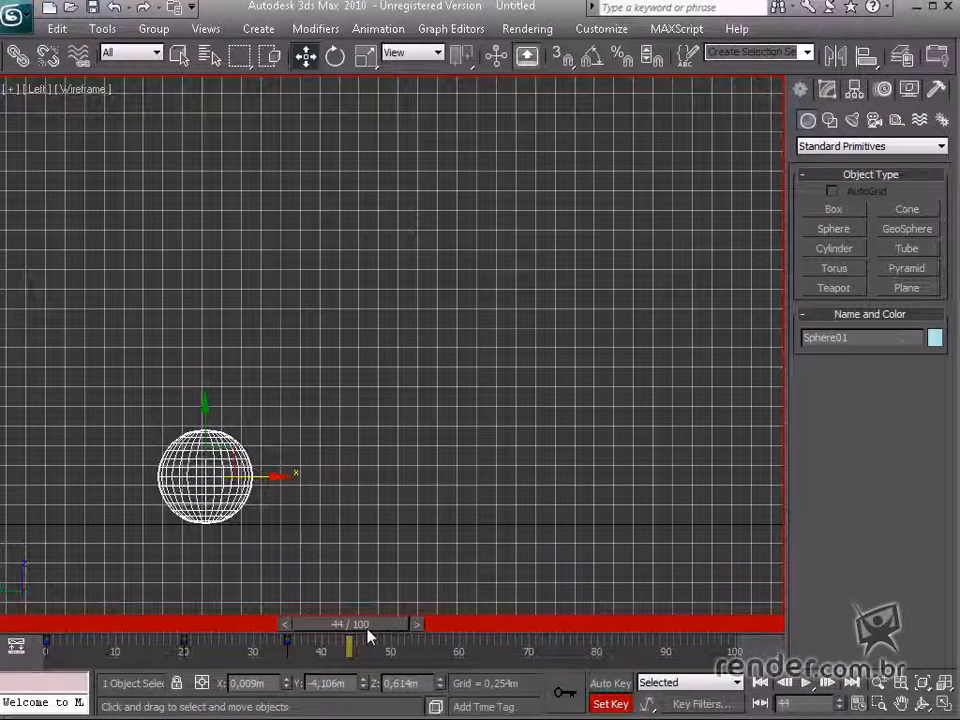
drag(373, 634, 378, 634)
drag(216, 458, 347, 360)
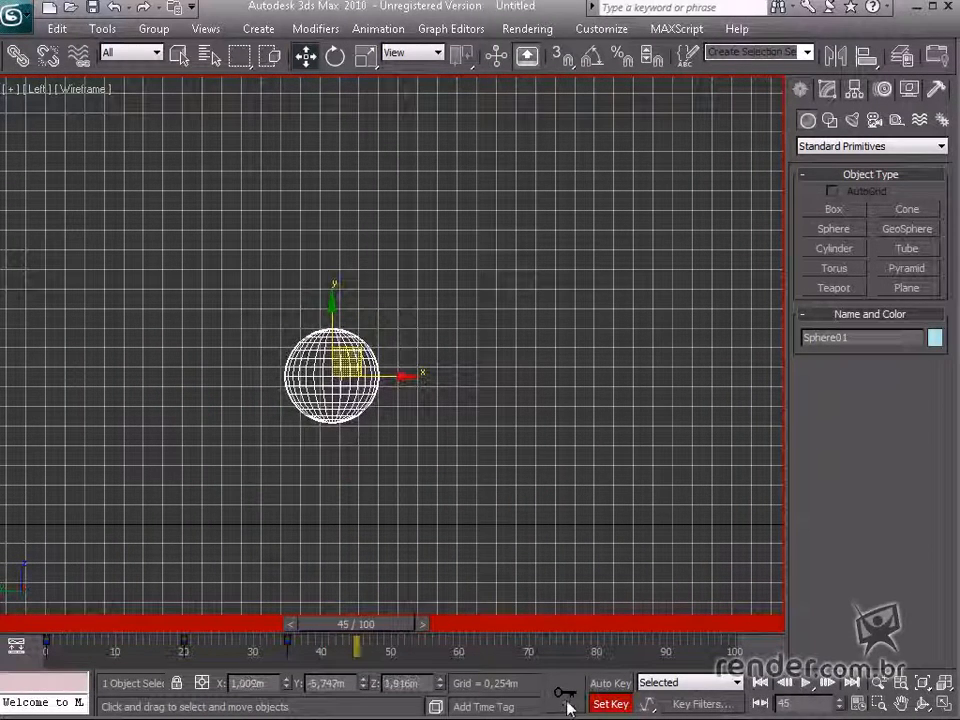
Key the sphere at about Y -7.18 m, Z 0.59 m at frame 56 and about Y -8.24 m, Z 1.79 m at frame 65.
drag(393, 626, 465, 626)
drag(357, 354, 478, 467)
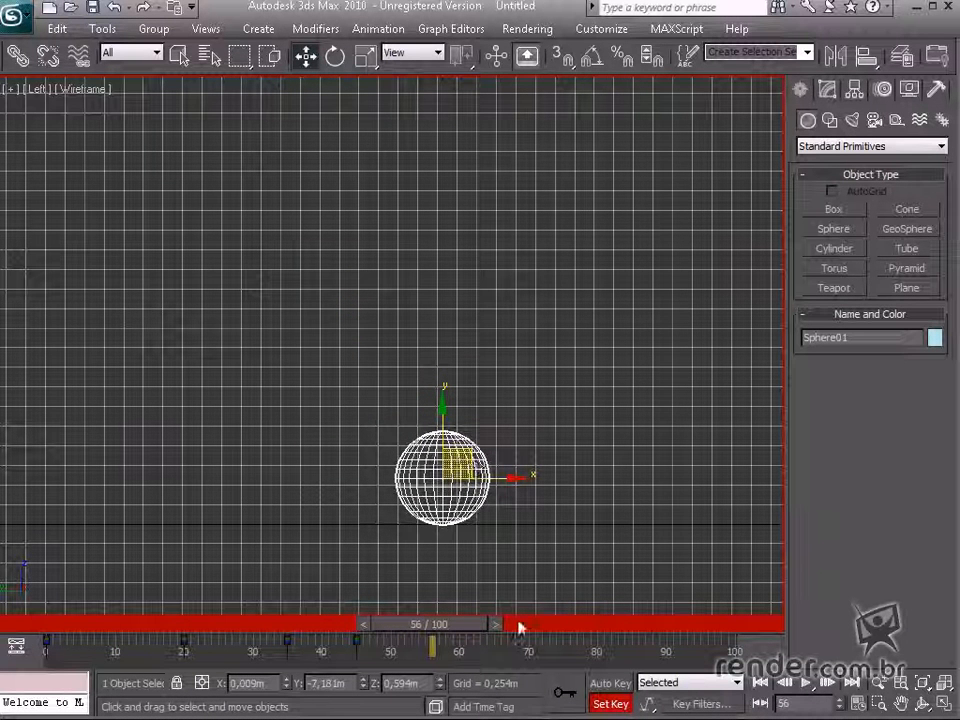
drag(465, 632, 503, 625)
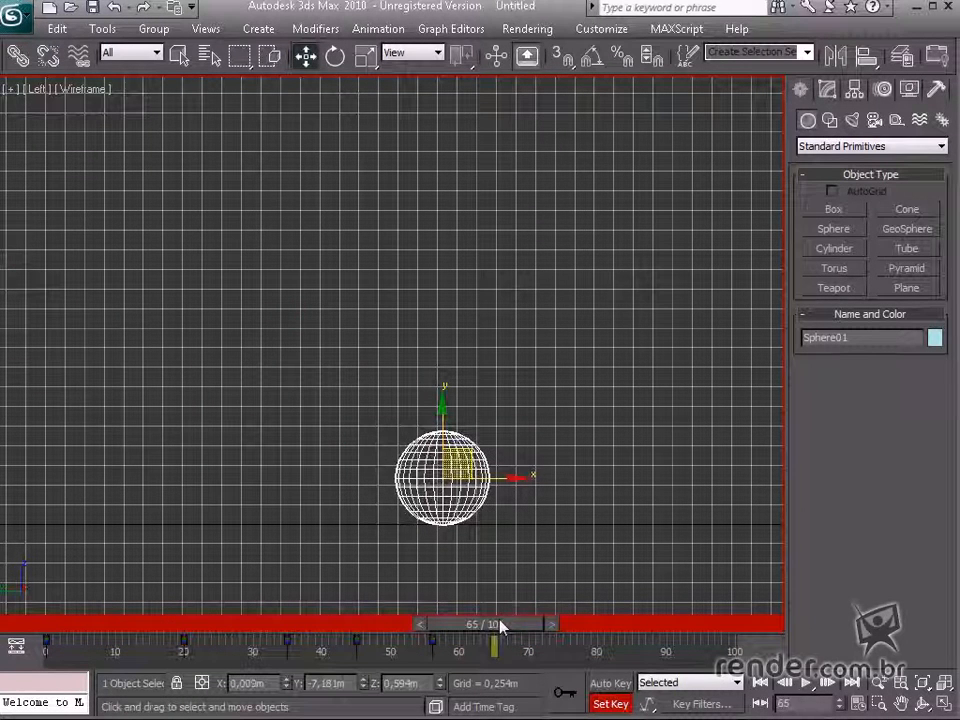
drag(476, 475, 560, 383)
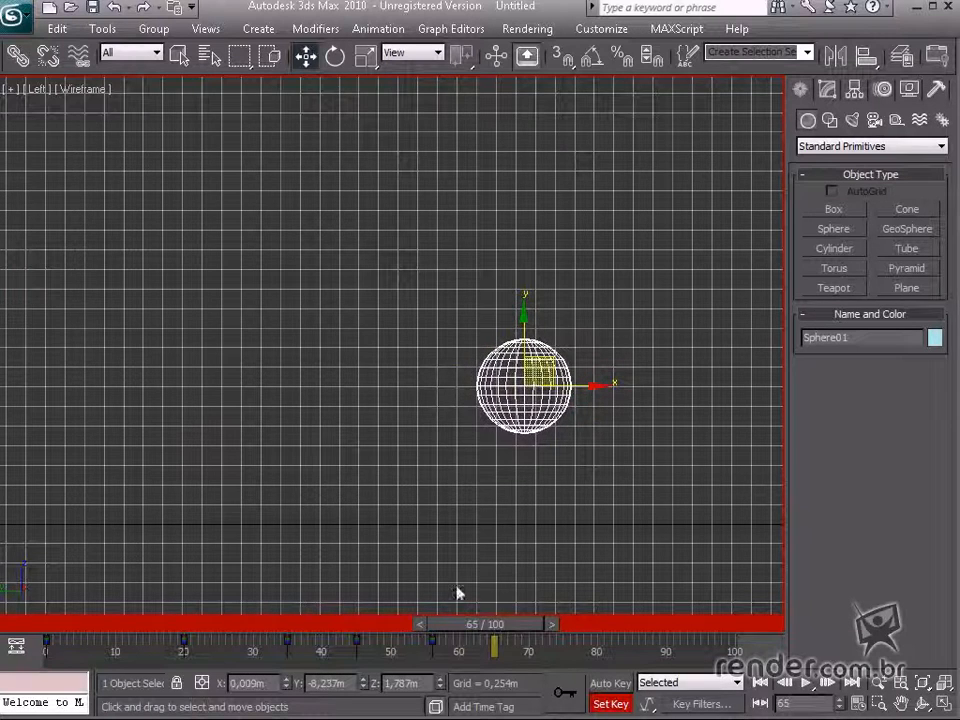
Scrub the bounce animation from frame 65 back to frame 0 with the whole path in view.
middle_drag(397, 539, 445, 566)
scroll(463, 517, down, 2)
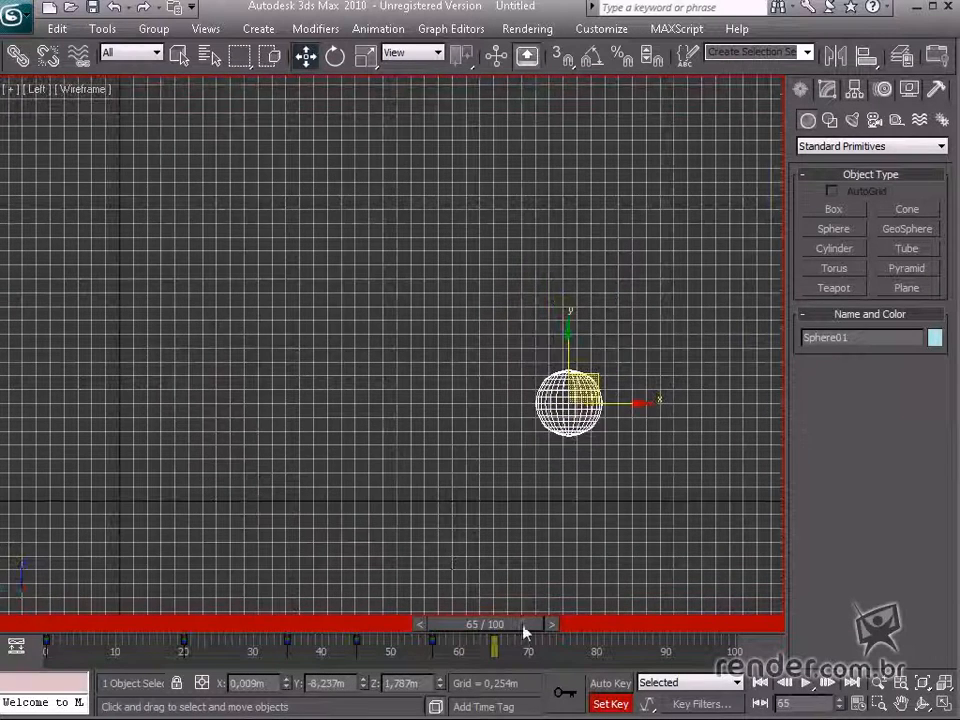
drag(523, 628, 98, 645)
key(w)
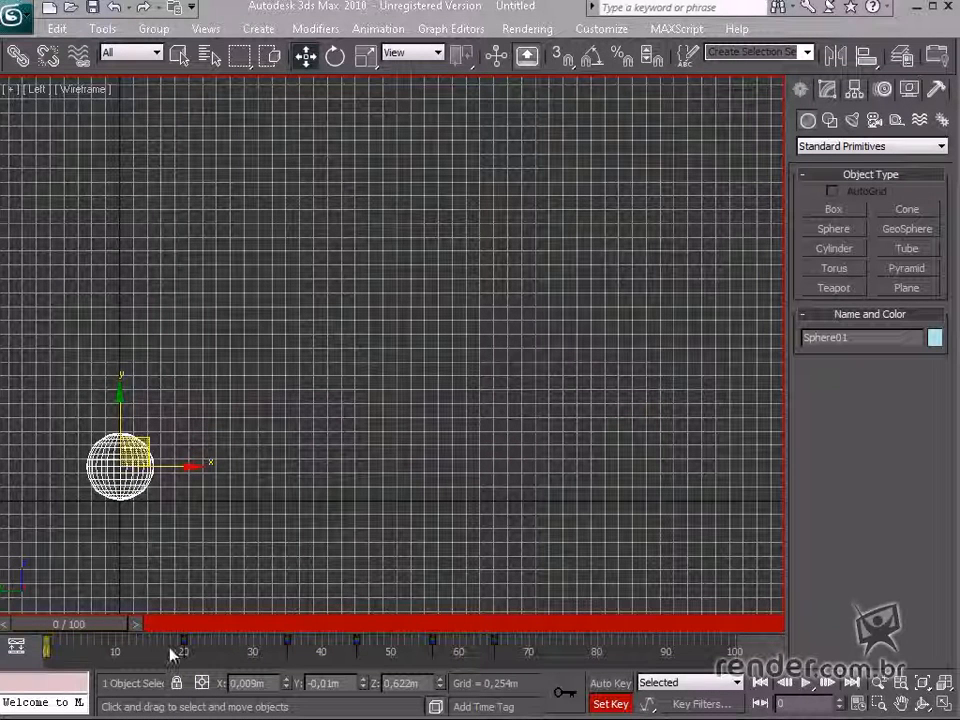
Play the complete bounce animation of the sphere from frame 0 and stop the playback.
click(803, 683)
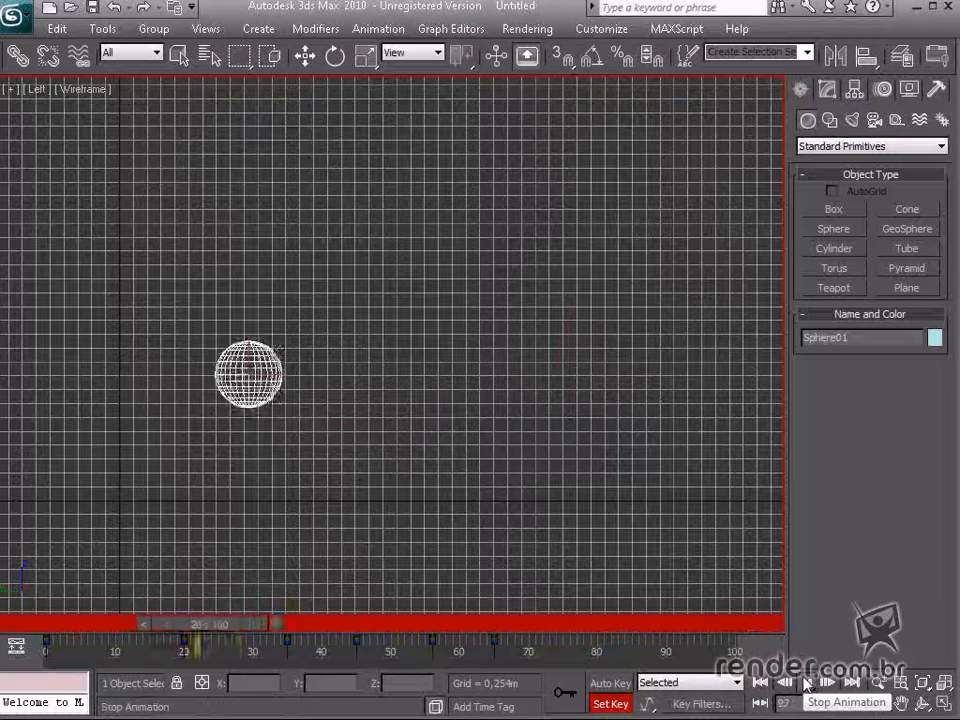
click(806, 684)
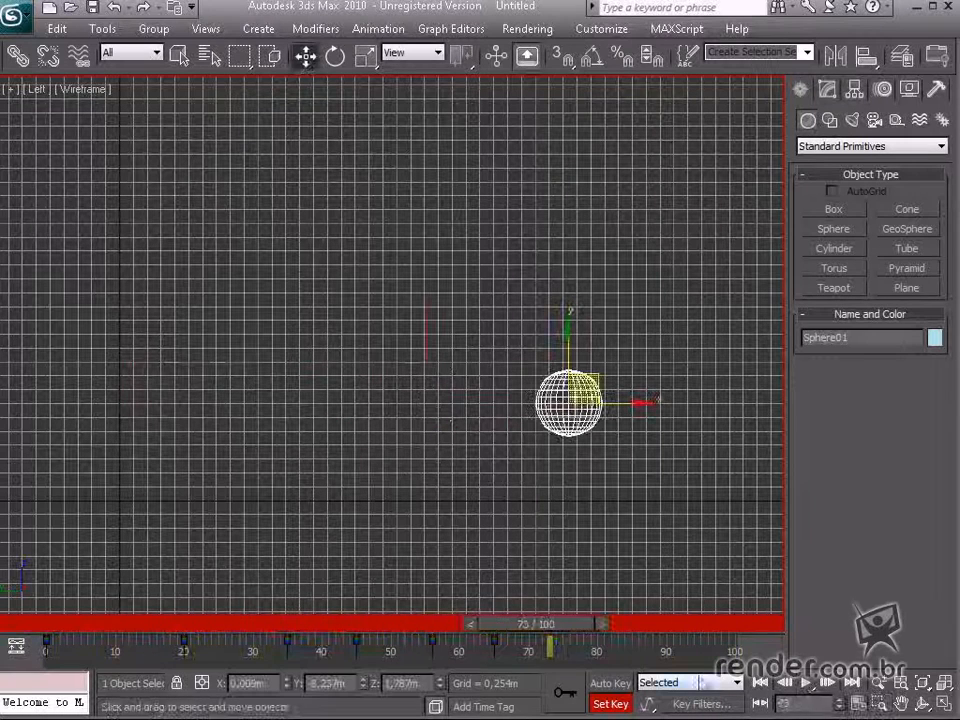
At frame 56, squash the sphere vertically with non-uniform scaling and lower it back onto the ground line.
drag(572, 633, 461, 634)
key(w)
key(r)
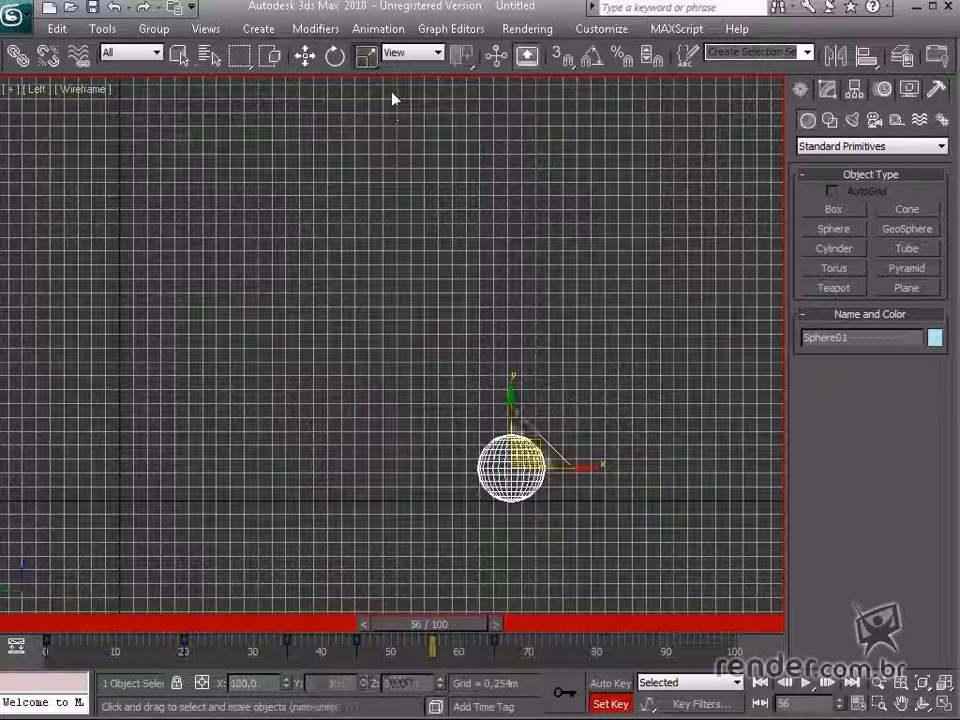
drag(511, 386, 516, 419)
click(304, 57)
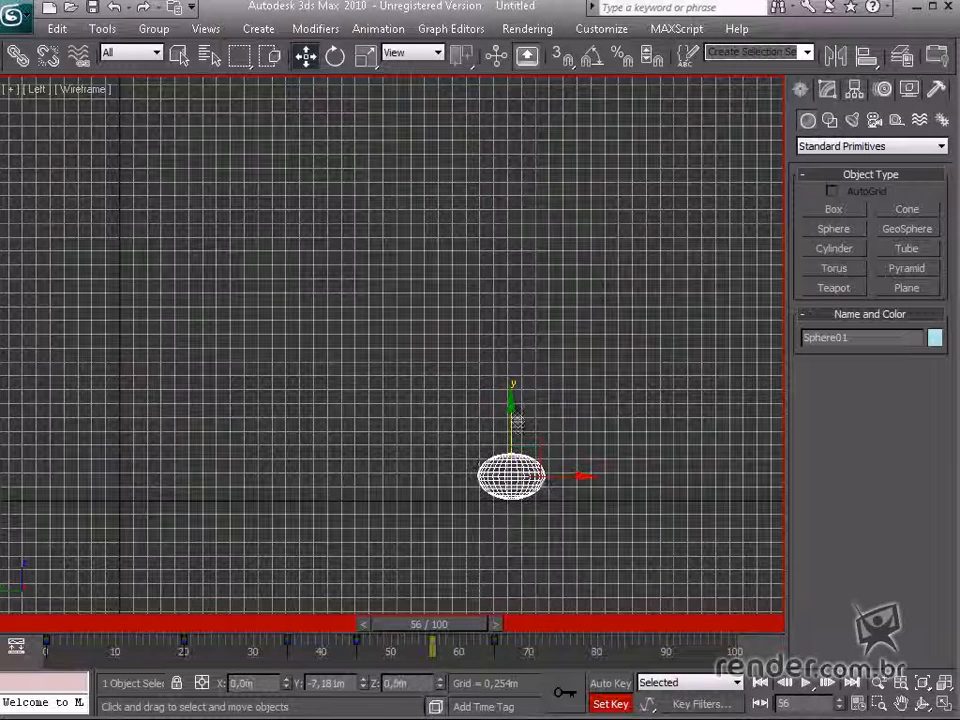
At frame 35, squash the sphere to about 65% of its height and lower it to about Z 0.41 m.
drag(460, 636, 325, 653)
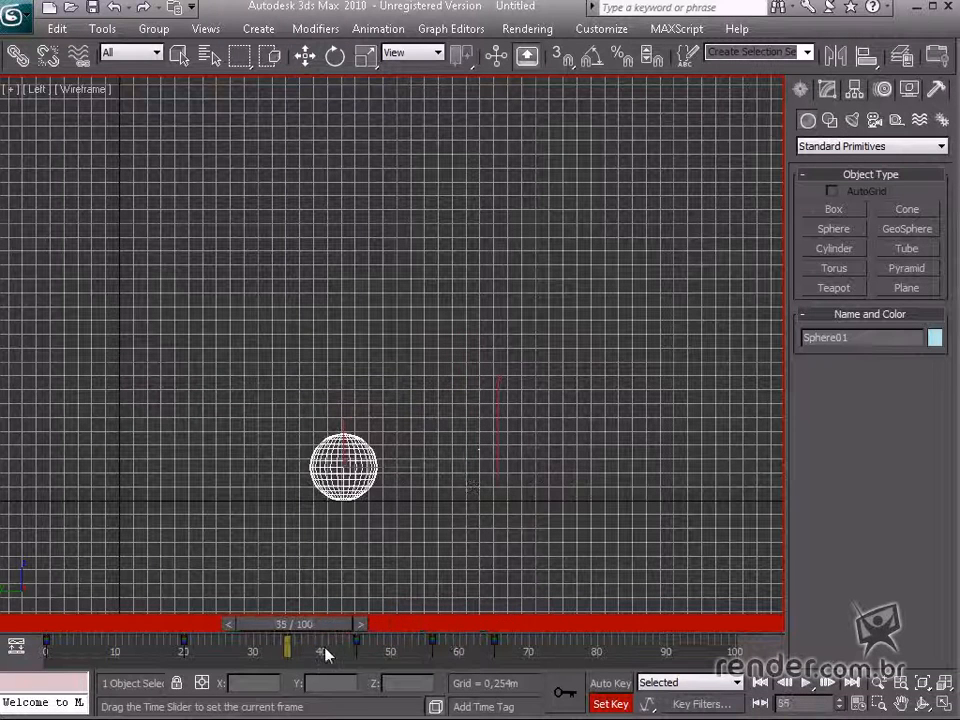
click(366, 56)
drag(344, 396, 347, 331)
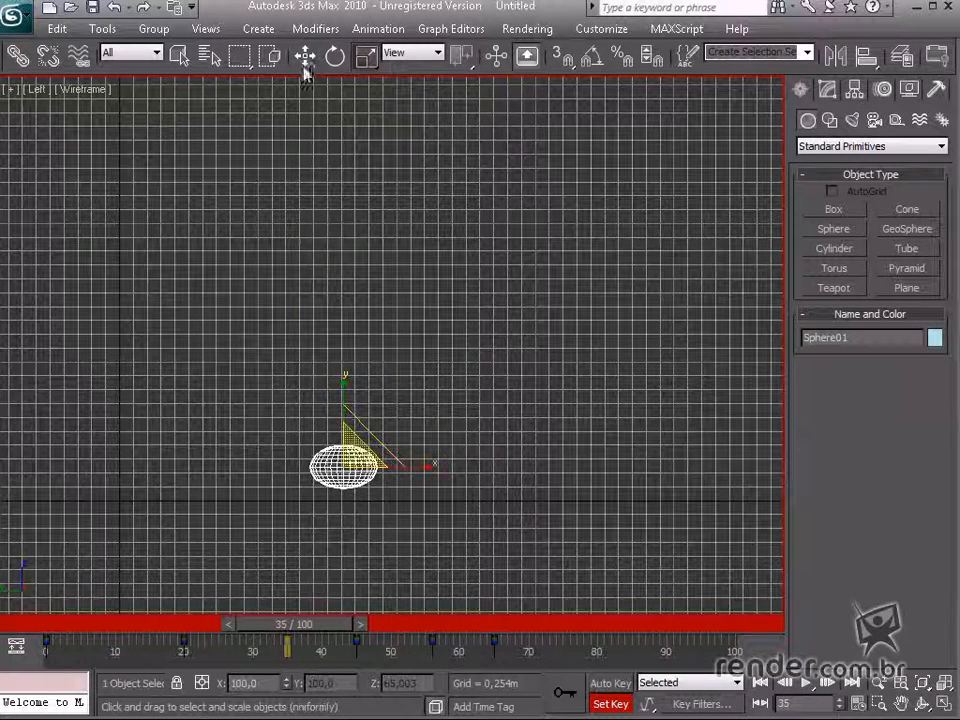
click(305, 56)
drag(342, 396, 344, 404)
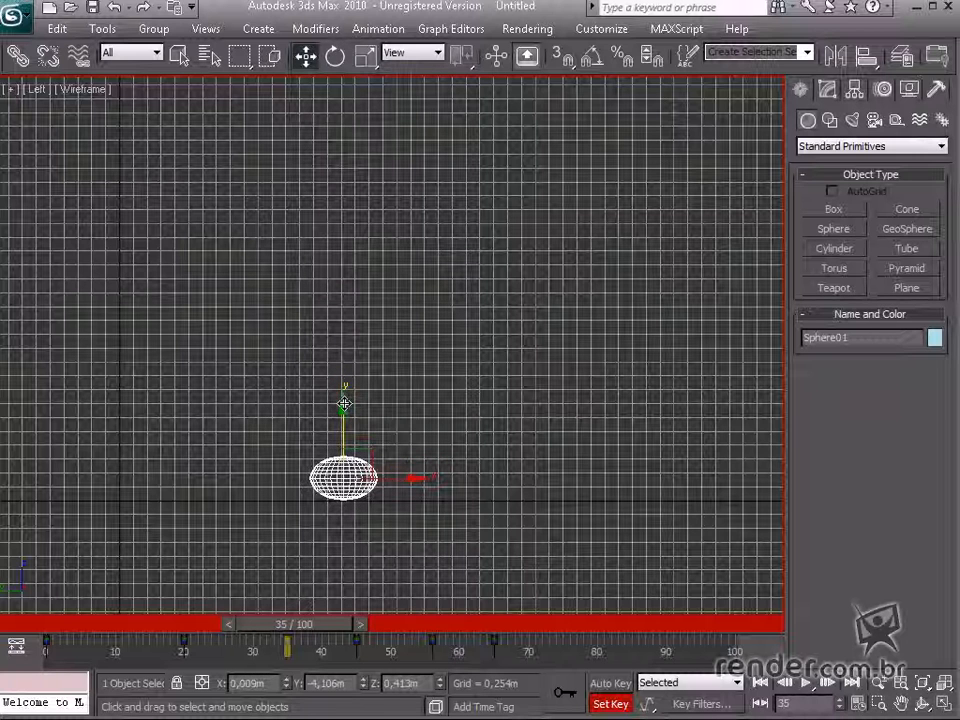
Scrub the bounce animation from frame 35 to frame 93 to check the squash at the ground contacts.
drag(340, 625, 689, 667)
key(w)
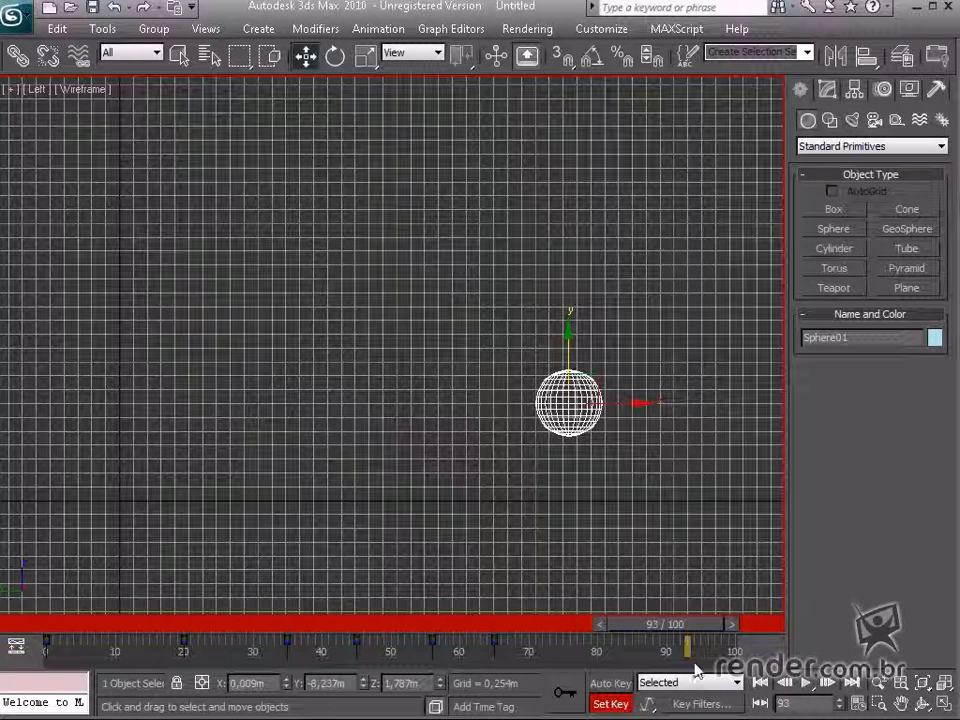